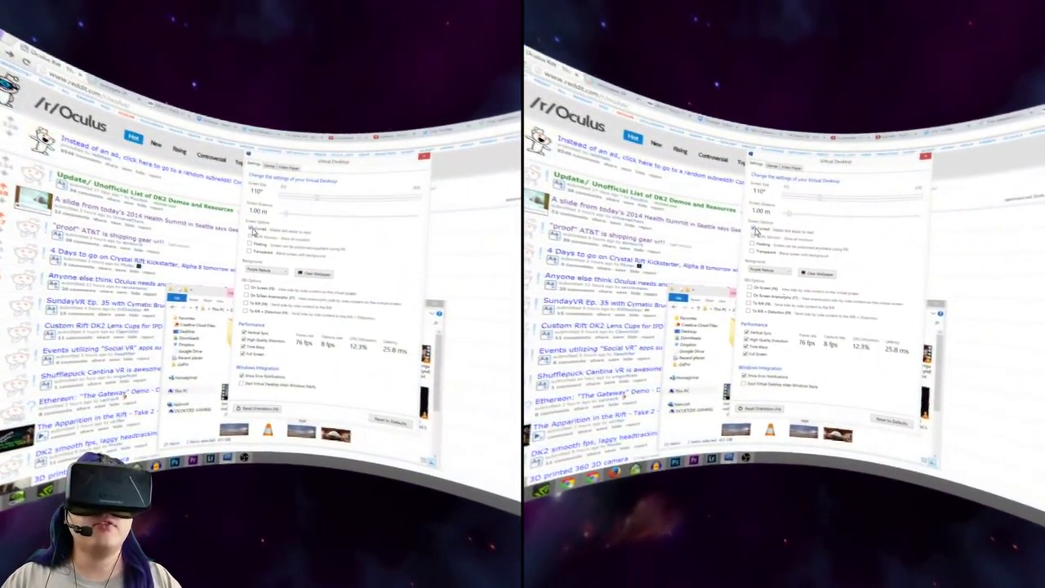
Step: Enlarge the flat virtual screen to 100% screen size, leaving Curved off
mouse_move(247, 227)
mouse_down()
mouse_move(302, 206)
mouse_move(279, 230)
mouse_up()
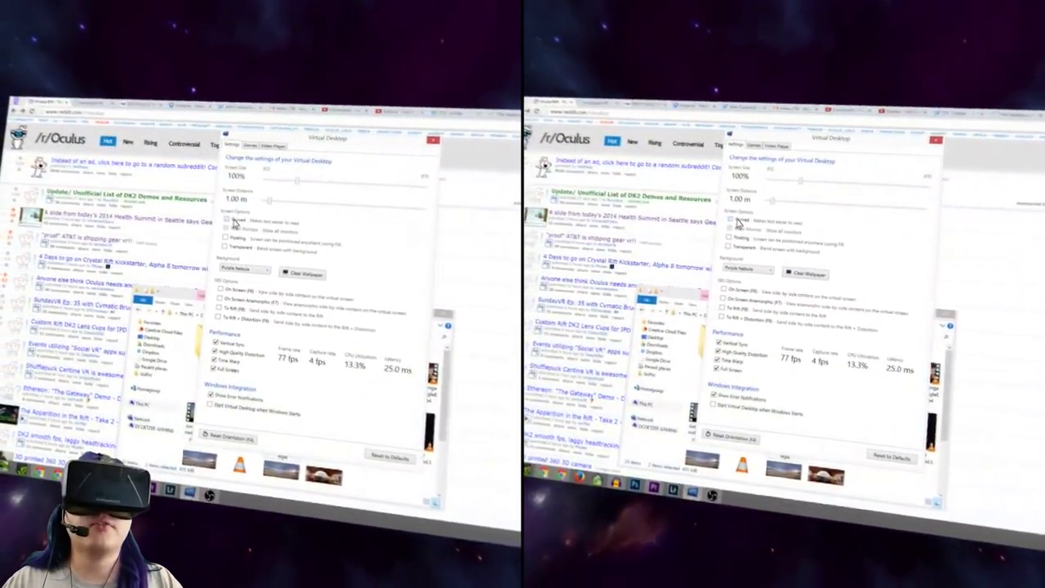
Step: Re-enable Curved at 110° screen size with Transparent on over the nebula
click(216, 230)
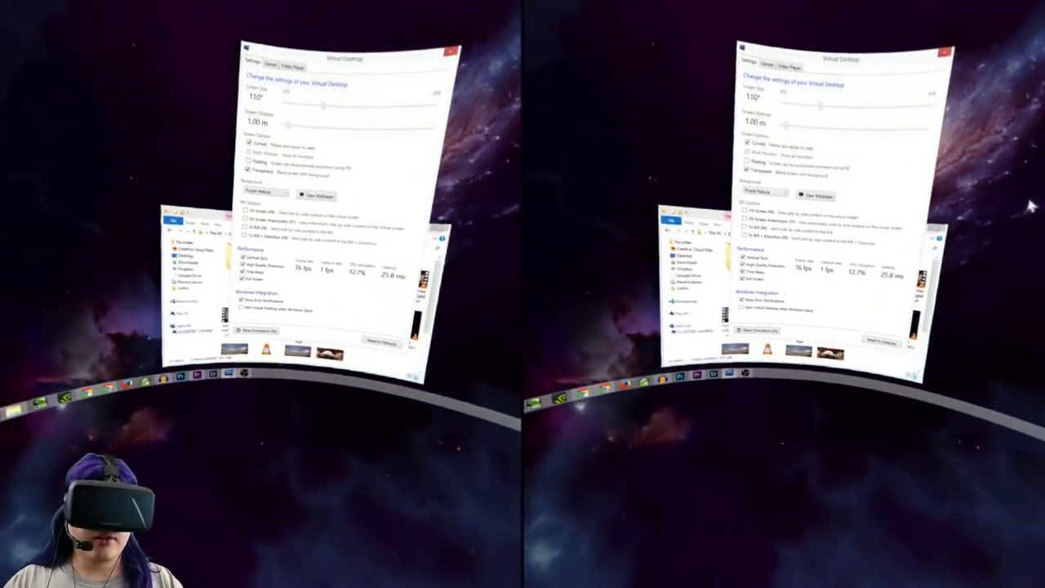
Step: Launch a Command Prompt, run dir, and float the console over the settings window
key(super+x)
key(c)
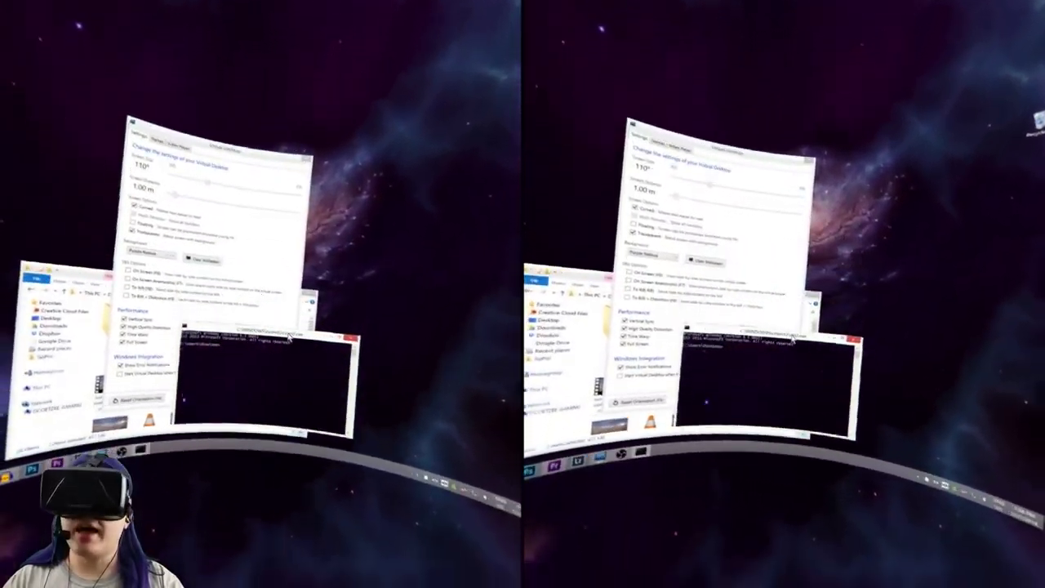
mouse_move(369, 245)
mouse_down()
mouse_move(225, 301)
mouse_move(399, 245)
mouse_up()
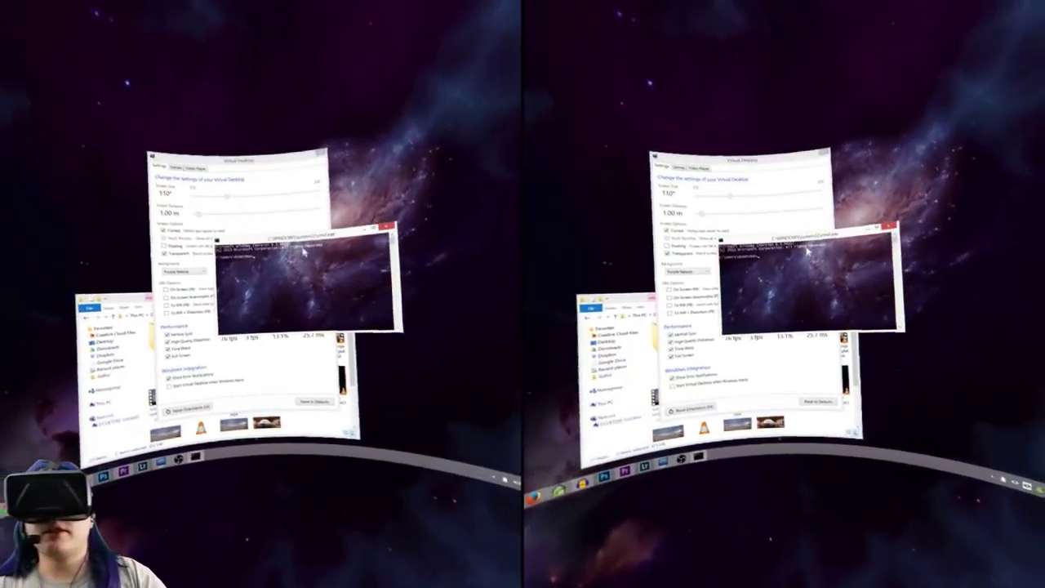
text(dir)
key(Return)
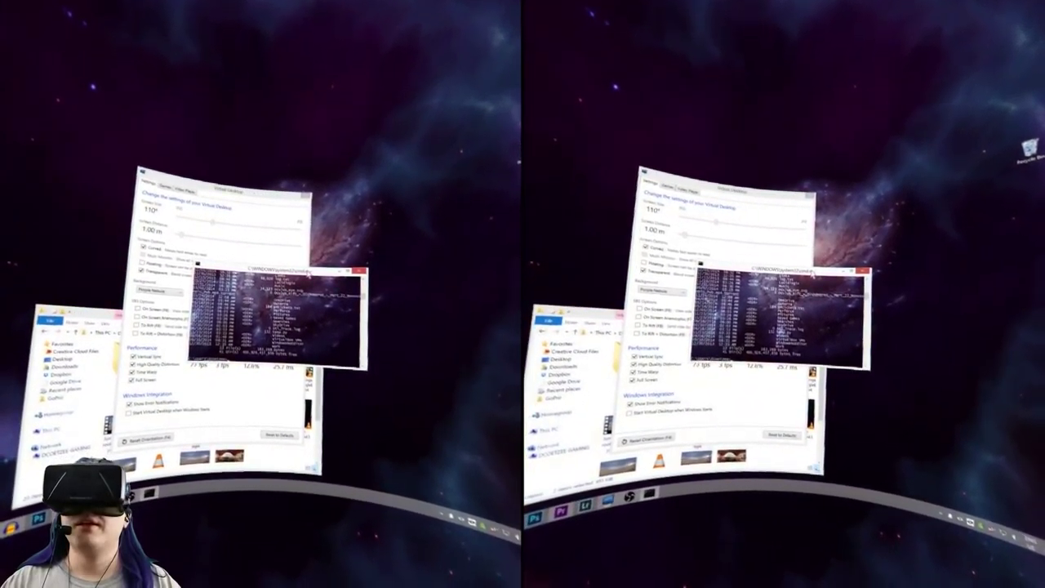
drag(277, 286, 231, 249)
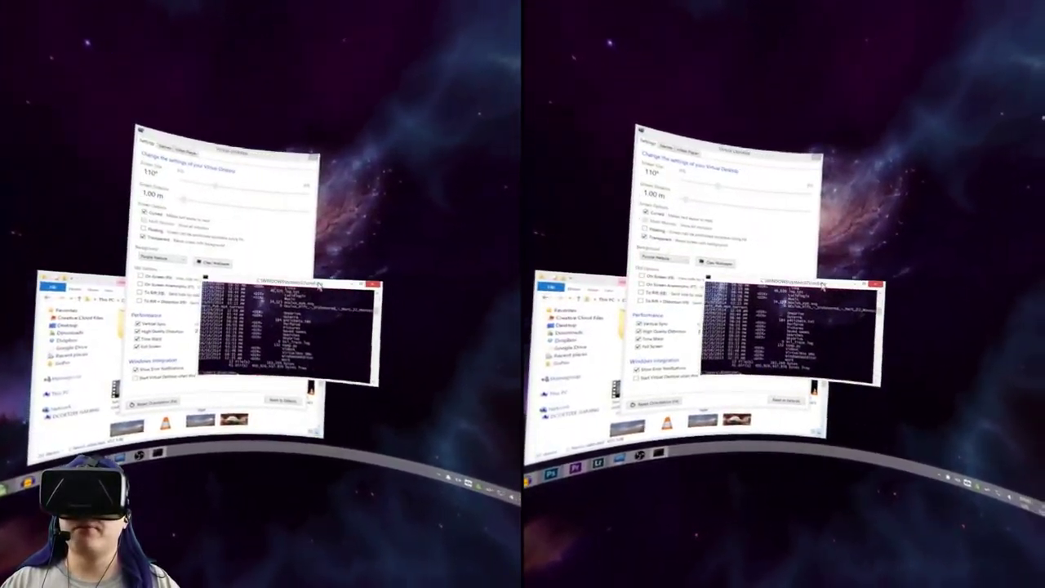
drag(308, 288, 303, 244)
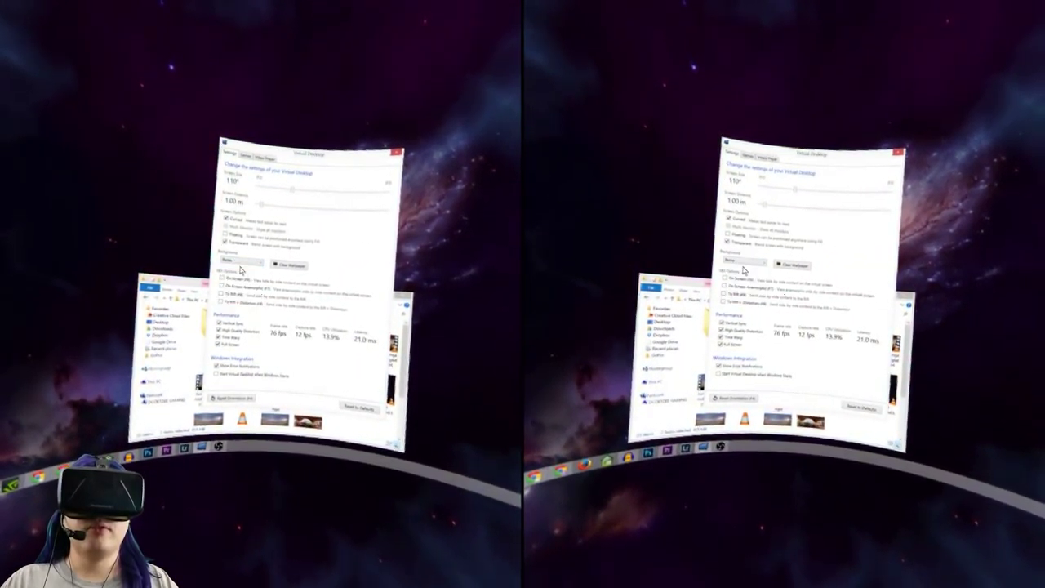
Step: Clear the background to None, then switch to the Home Theater environment
click(290, 265)
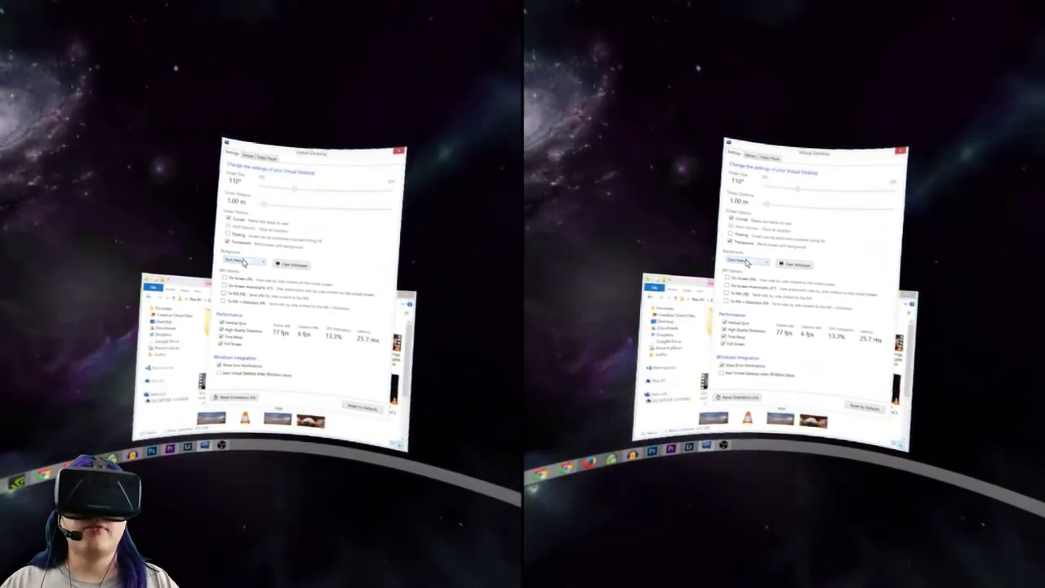
click(242, 261)
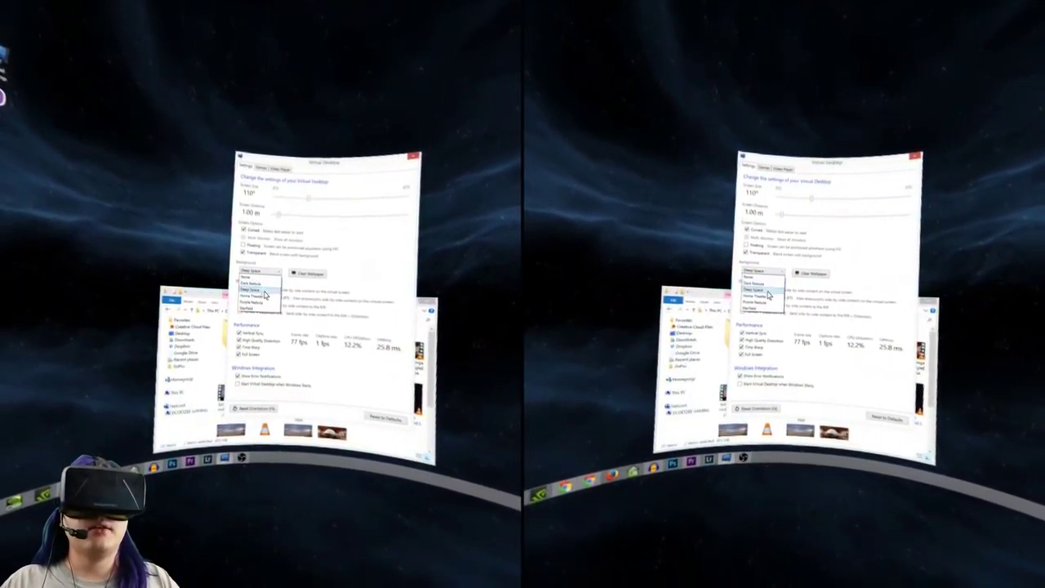
click(264, 296)
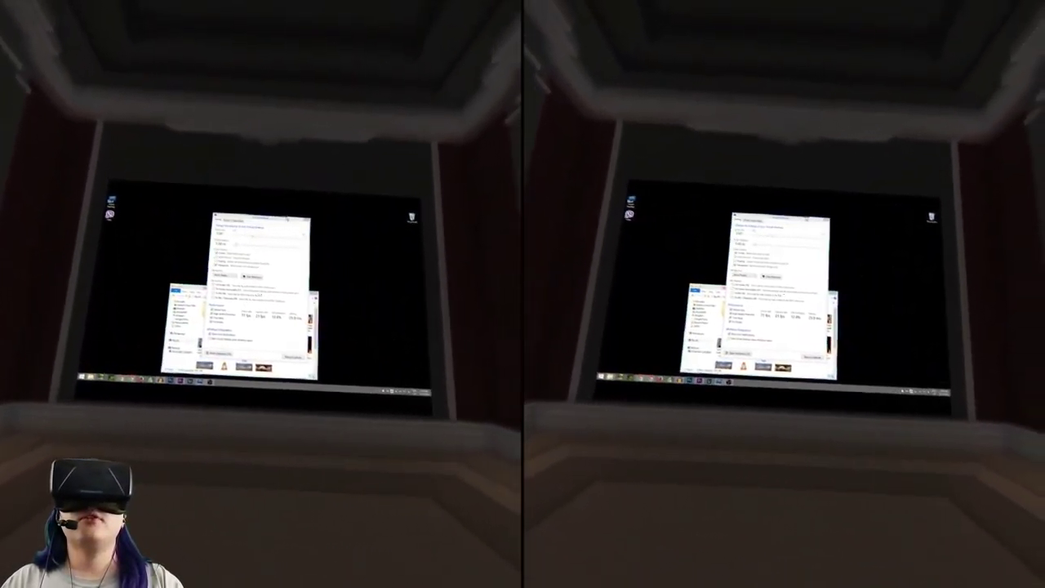
Step: Move settings aside, open the film from its video folder, and show the player's menu
drag(262, 219, 356, 219)
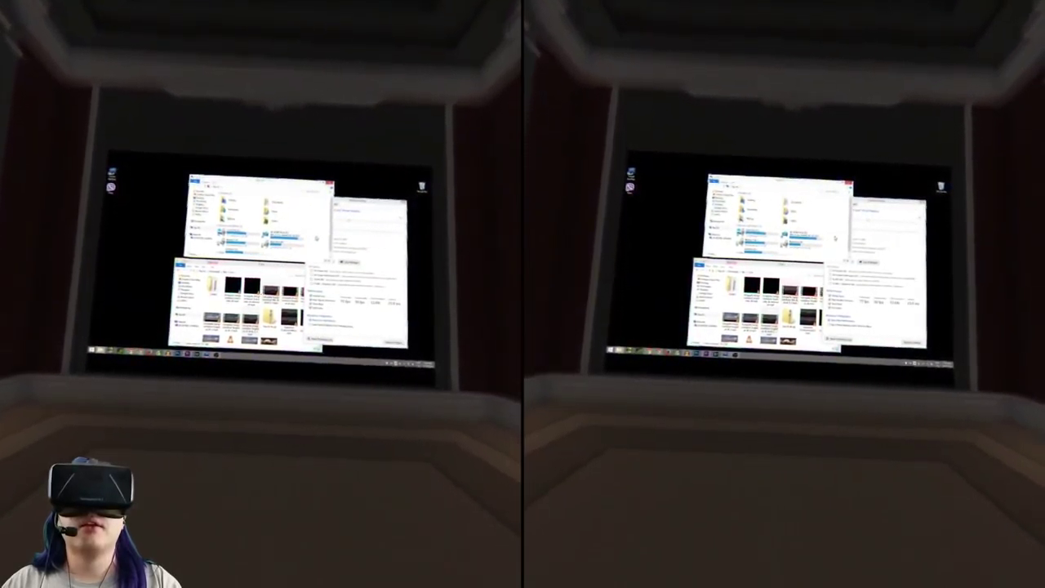
double_click(245, 245)
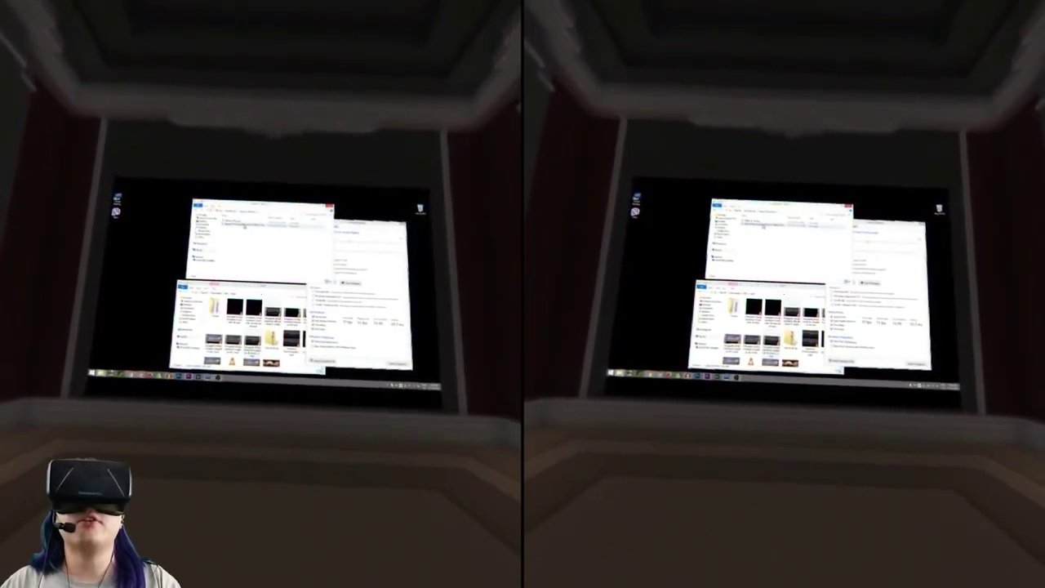
double_click(245, 217)
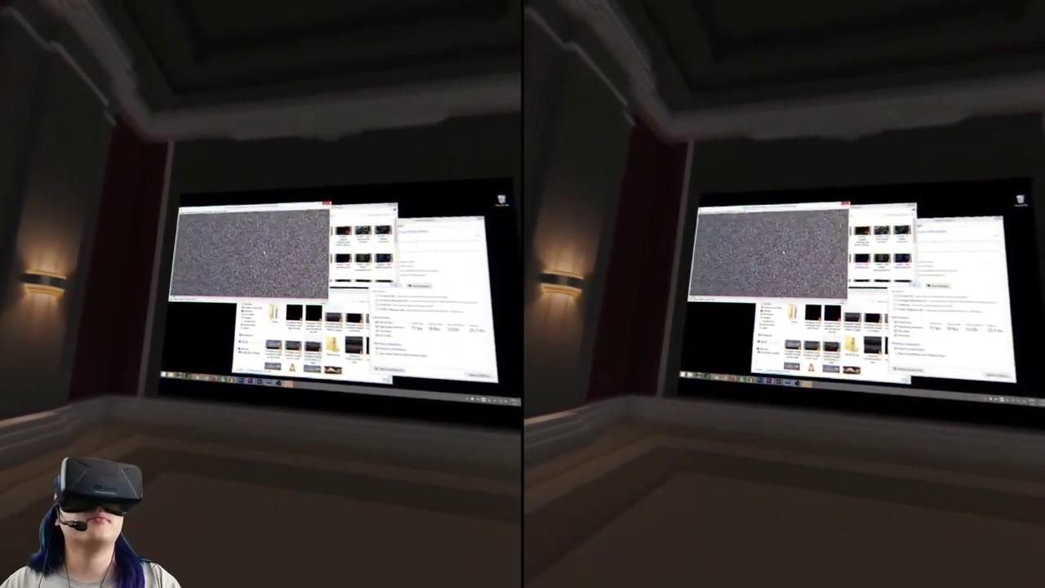
right_click(243, 232)
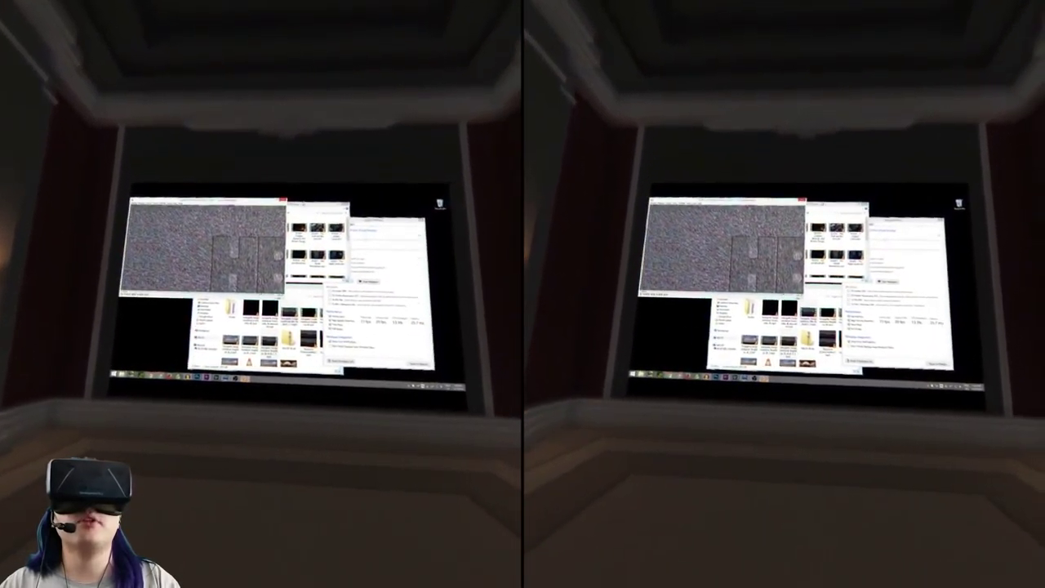
right_click(240, 219)
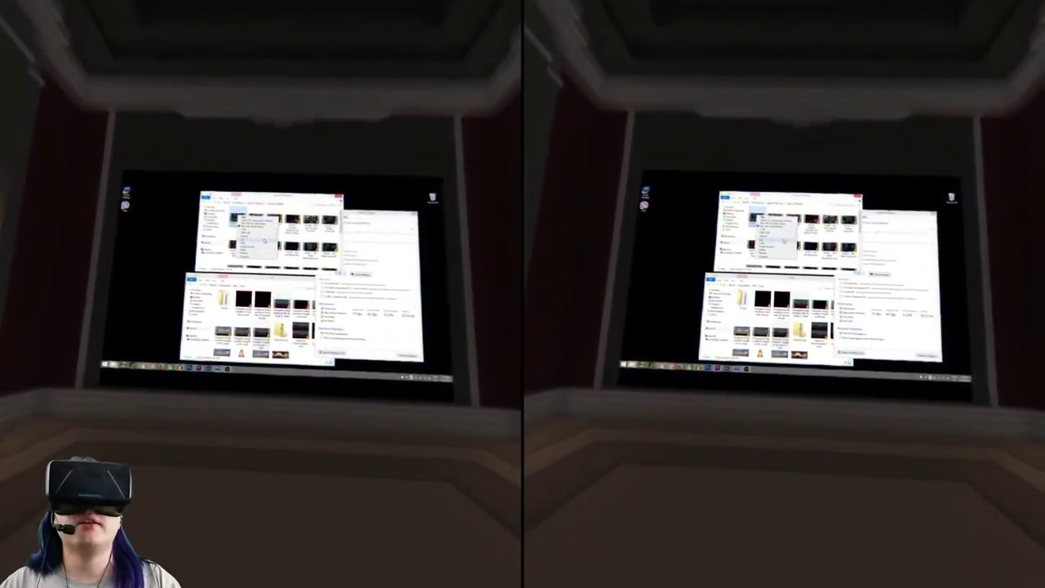
mouse_move(245, 250)
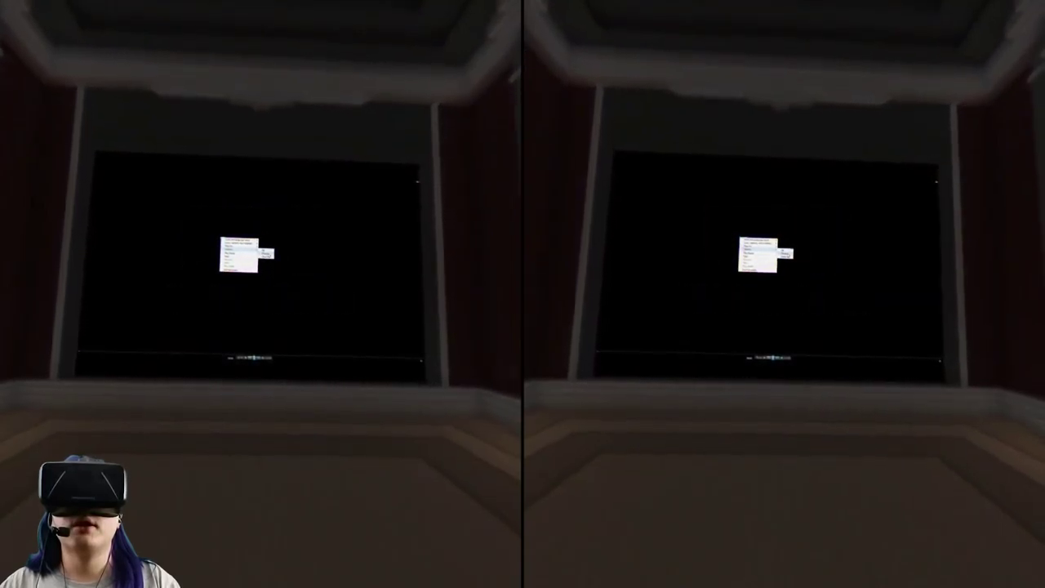
Step: Pick a viewing mode so the snowy forest film plays windowed
click(266, 254)
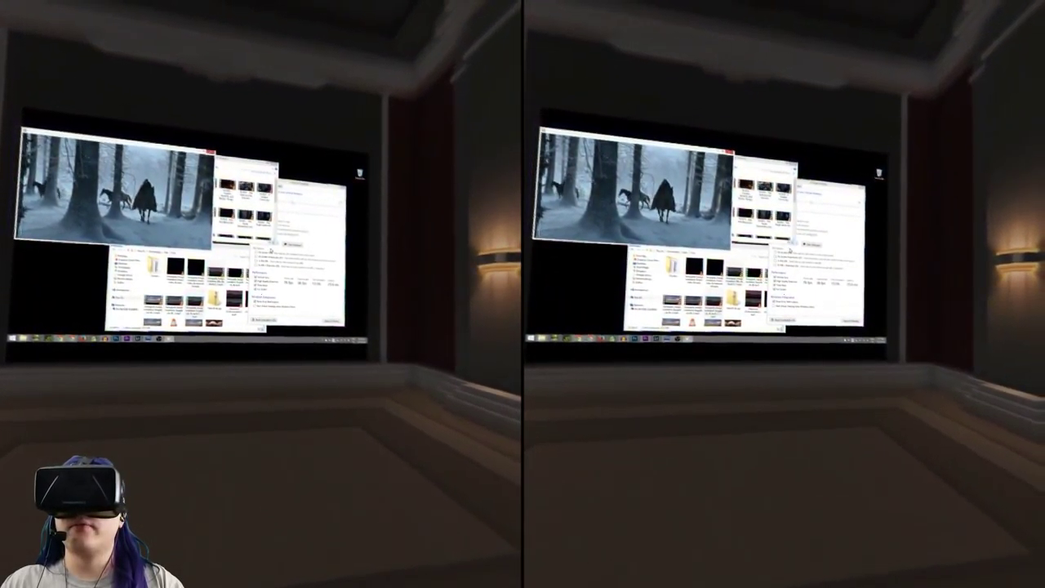
Step: Replace the Home Theater background with a starry space backdrop
click(791, 249)
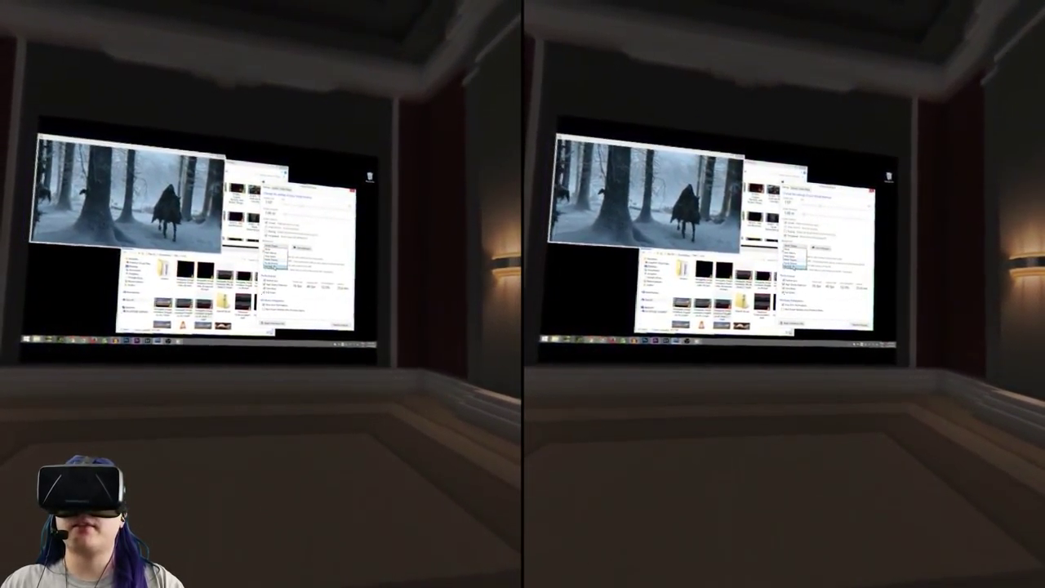
click(792, 266)
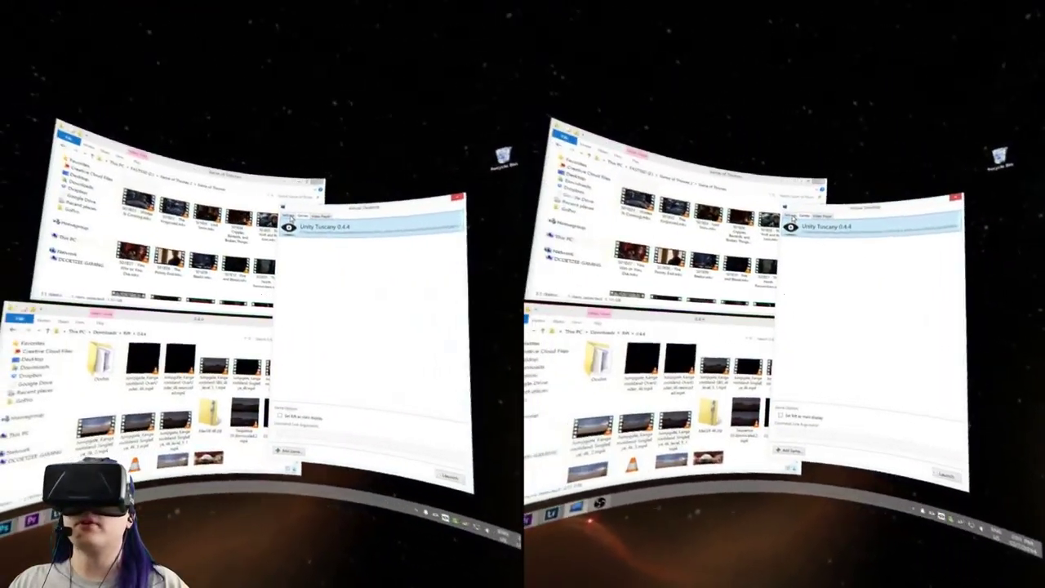
Step: Leave the games list and show the Settings' Video Player tab
click(268, 193)
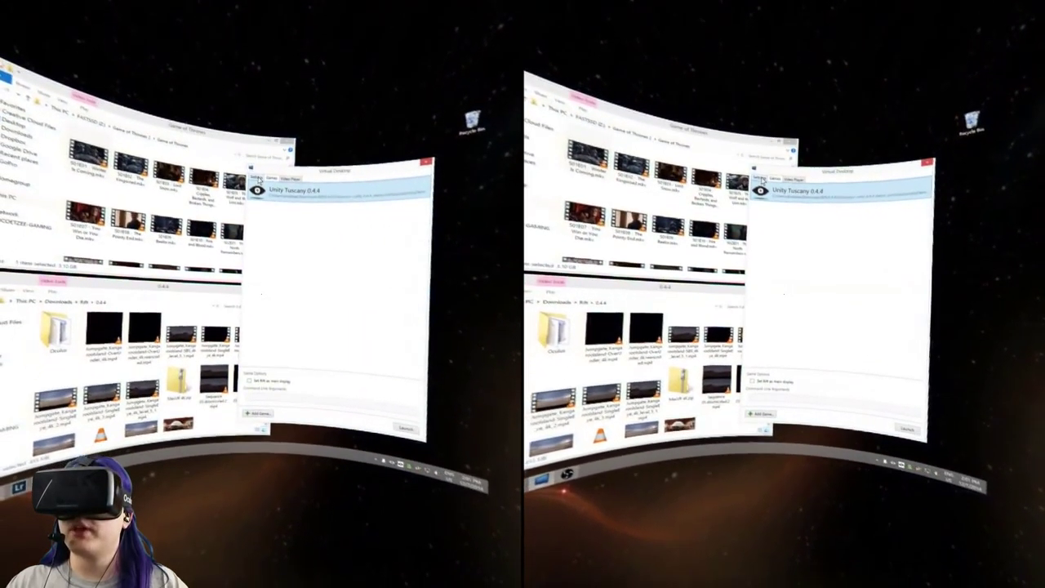
click(247, 198)
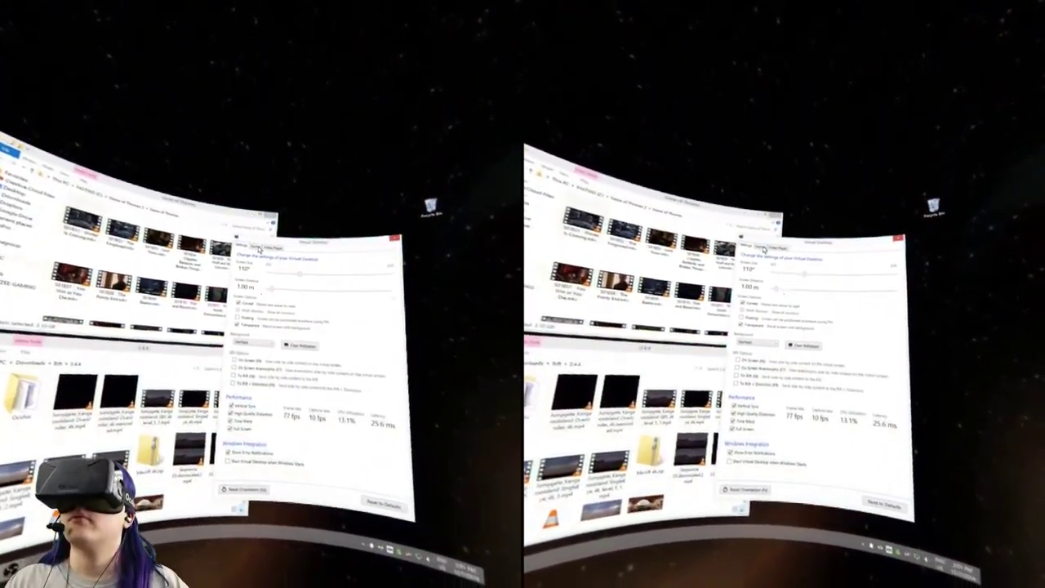
click(271, 247)
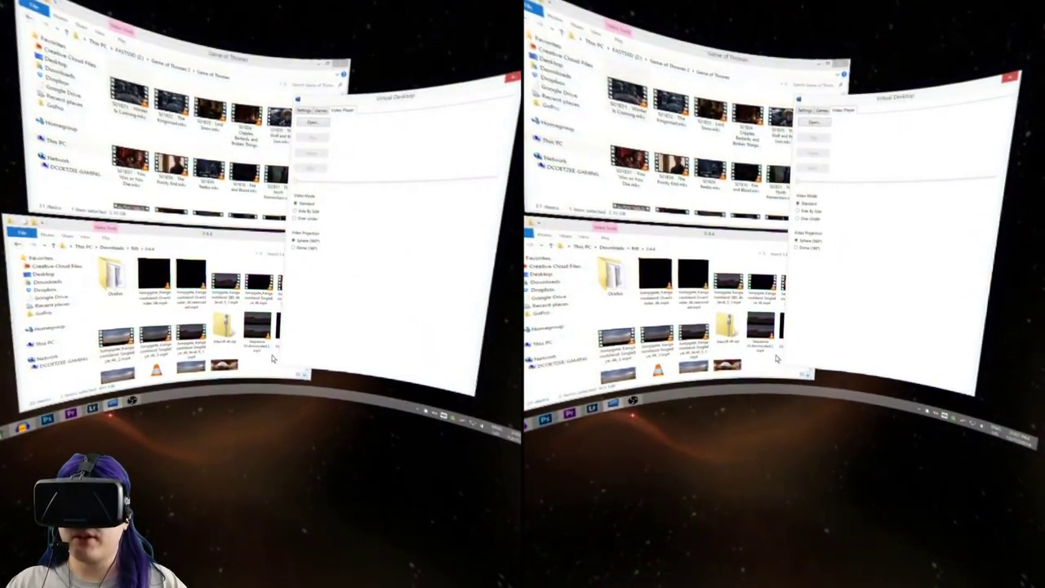
Step: Check the Downloads window, then start opening a video from the Video Player tab
click(276, 360)
scroll(270, 358, down, 2)
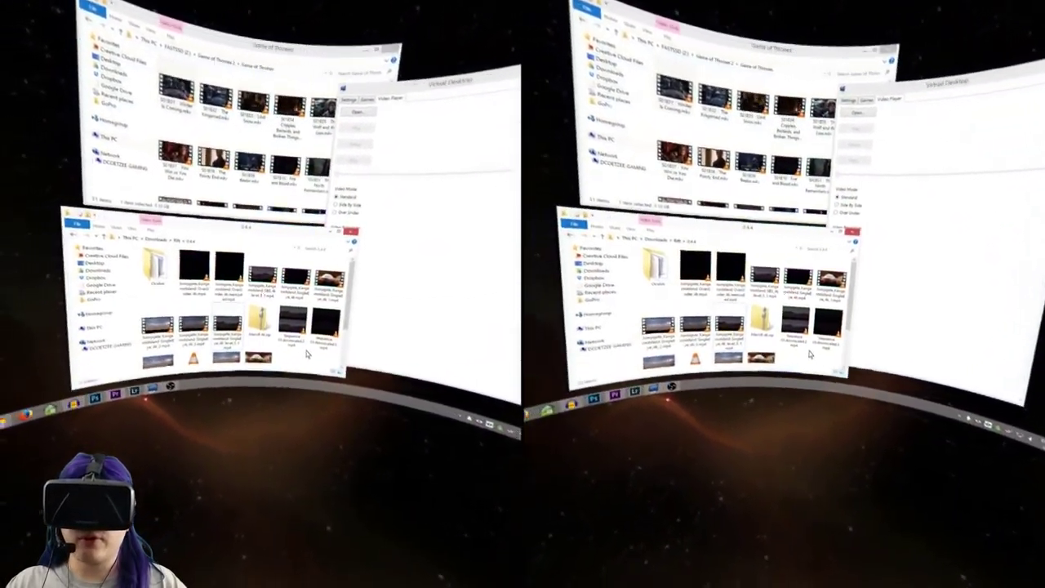
scroll(304, 340, down, 2)
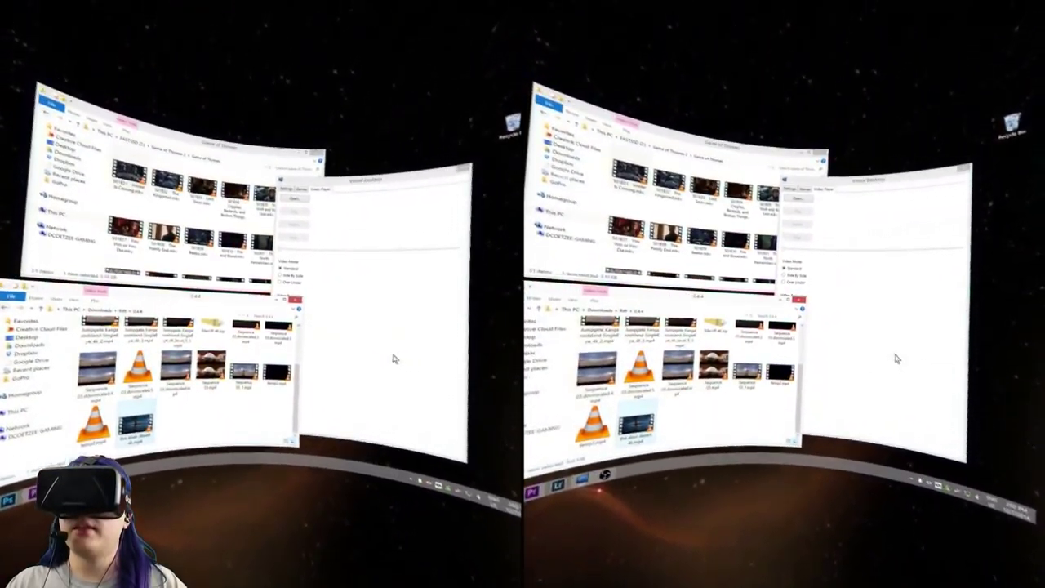
click(379, 351)
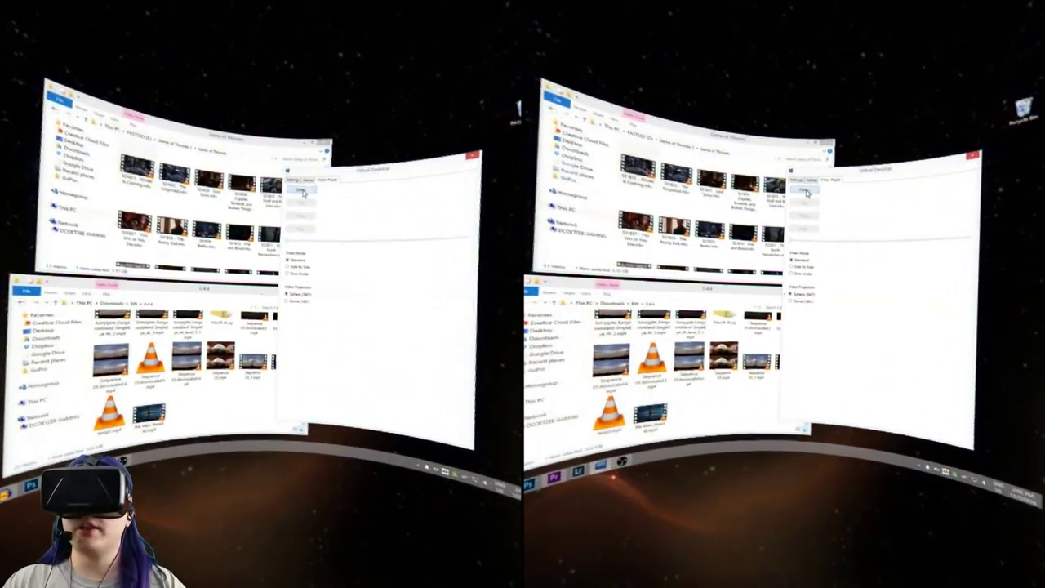
click(303, 193)
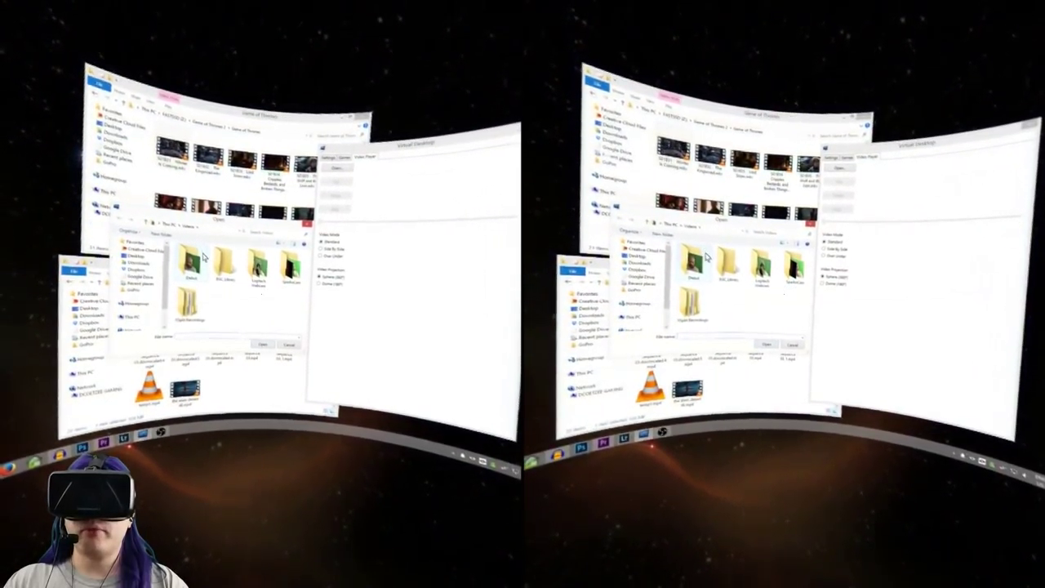
Step: Load the mp4 video from Downloads > Rift > 0.4.4 into the player
click(285, 359)
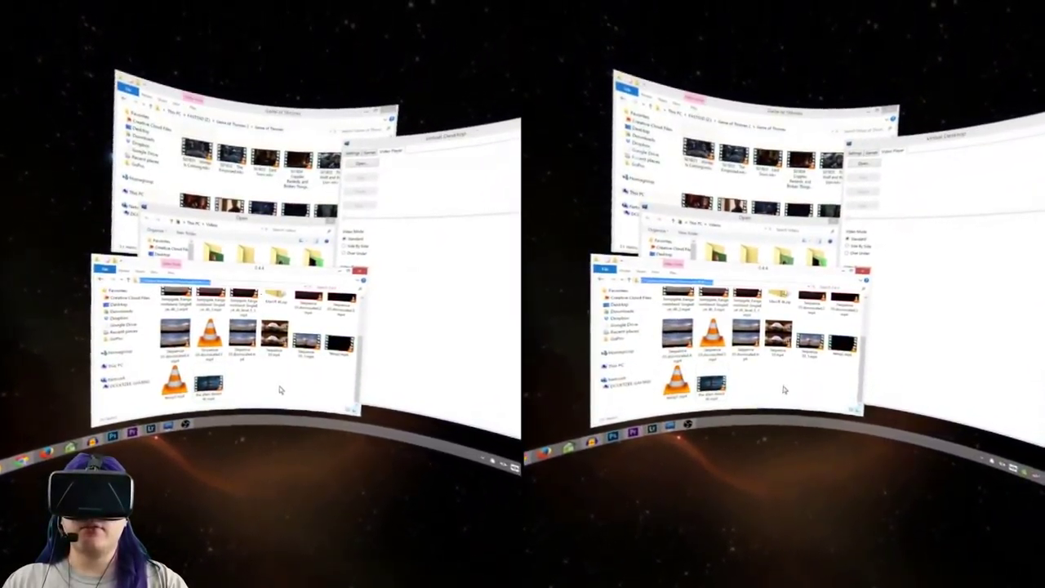
key(alt+Tab)
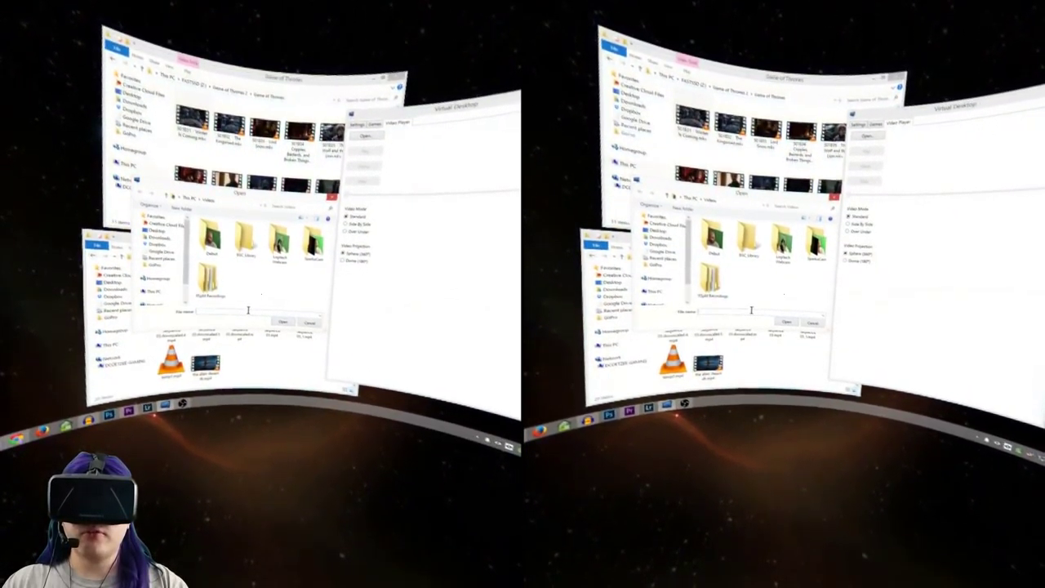
click(162, 244)
scroll(255, 314, down, 3)
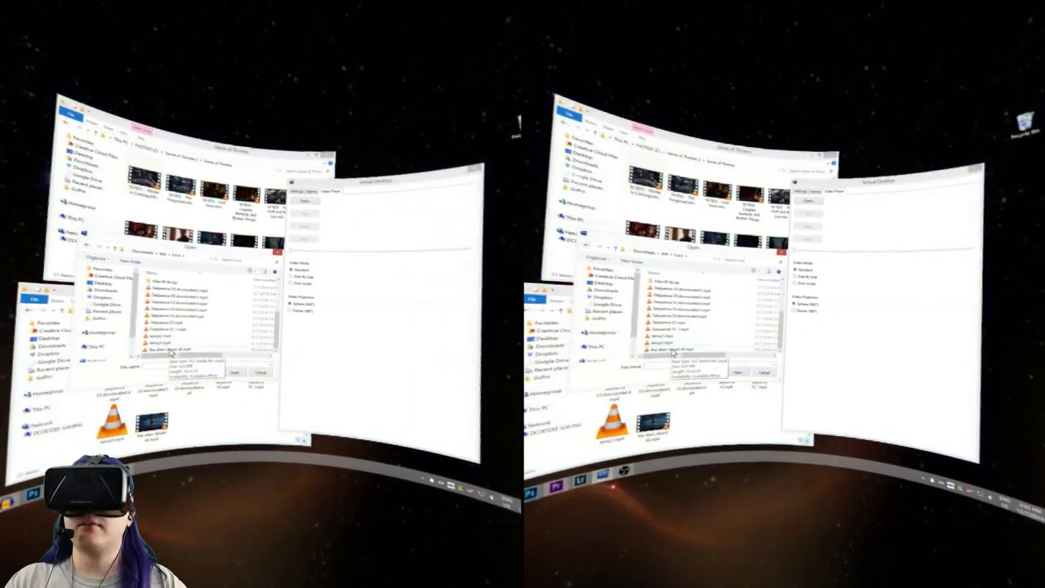
double_click(172, 349)
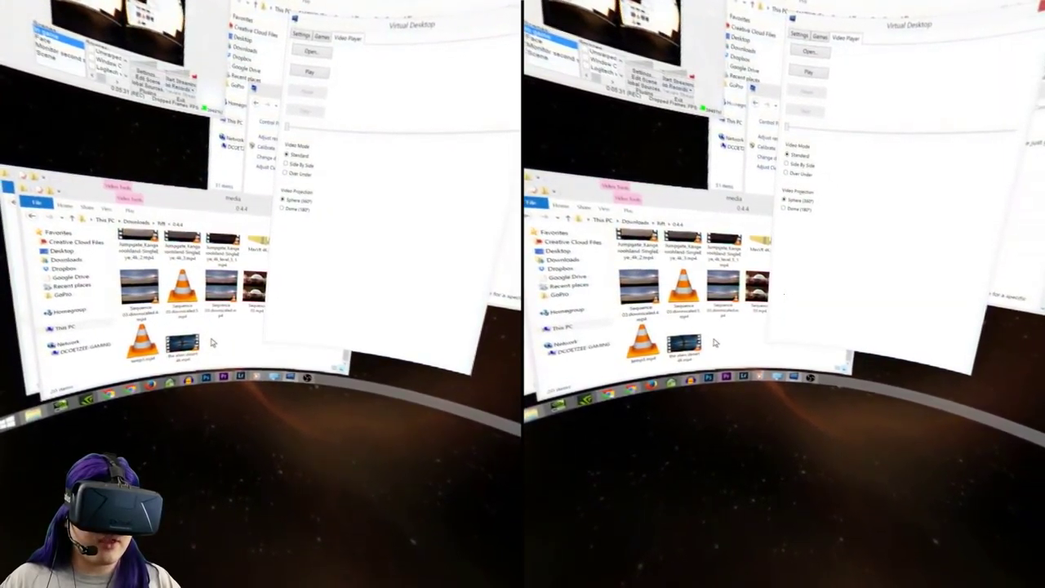
Step: Bring Explorer forward and start choosing another video from the Video Player tab
click(221, 343)
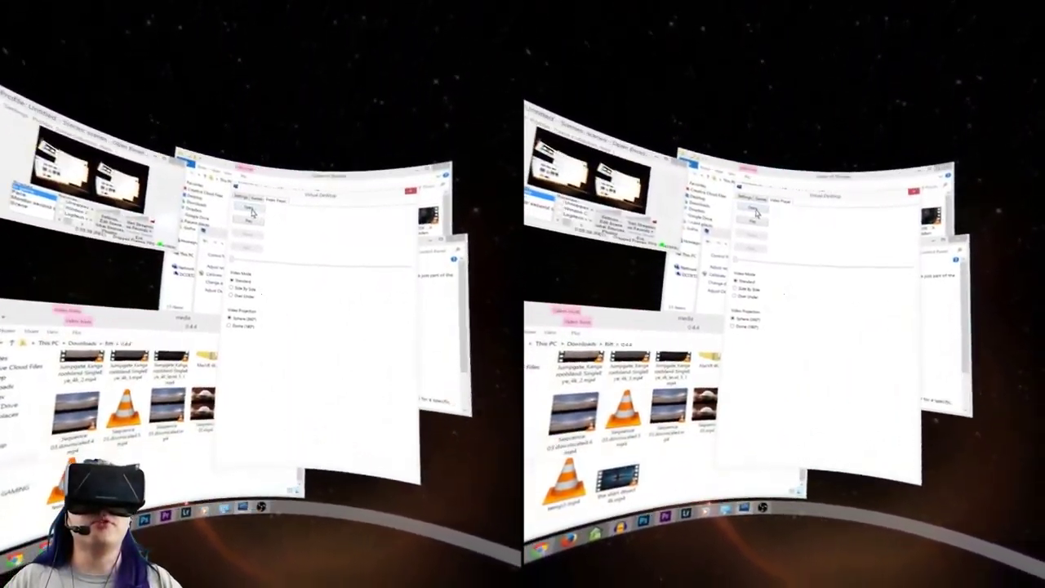
click(251, 211)
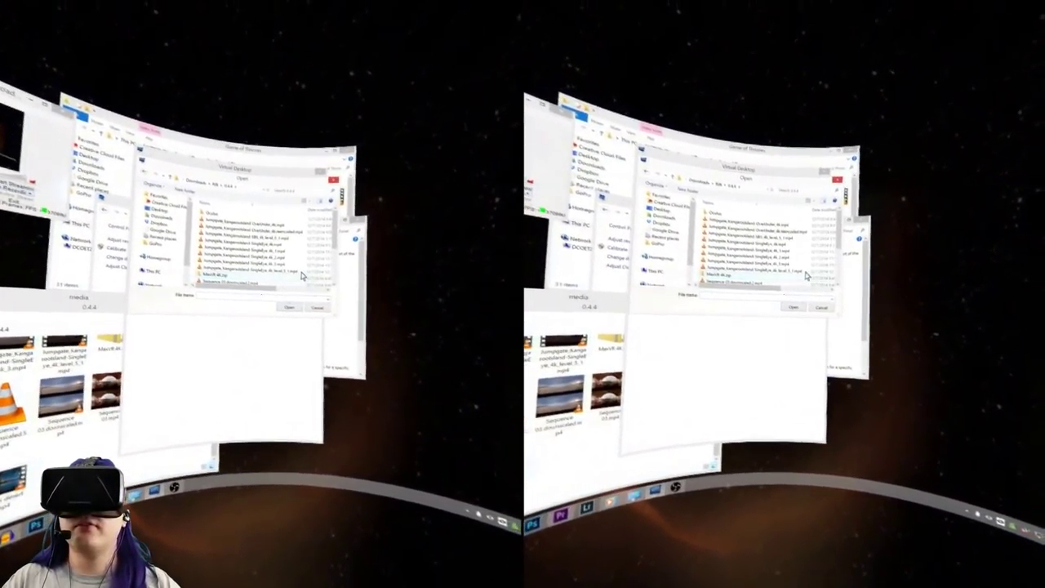
scroll(302, 275, down, 5)
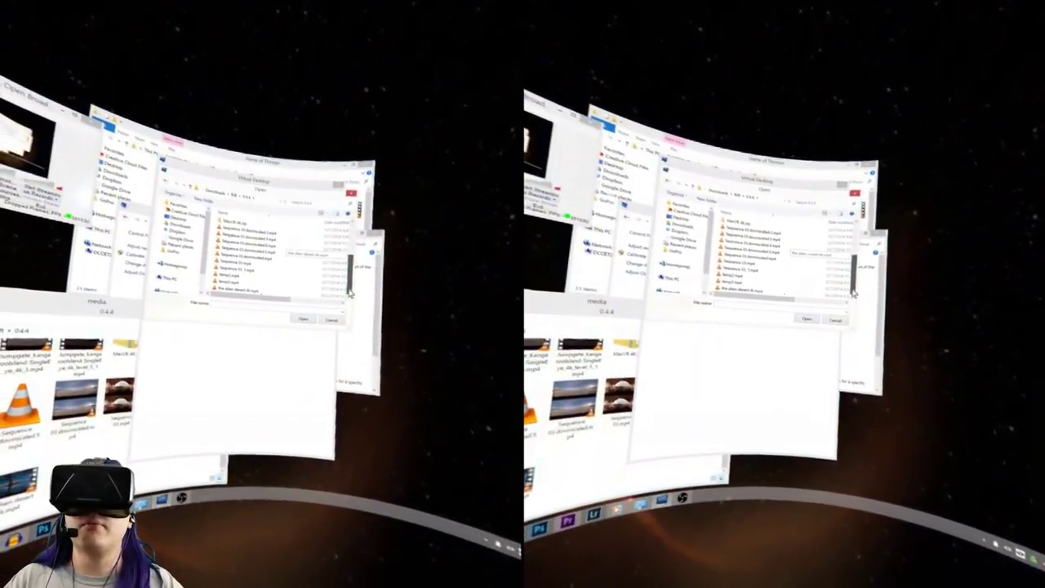
scroll(350, 290, up, 5)
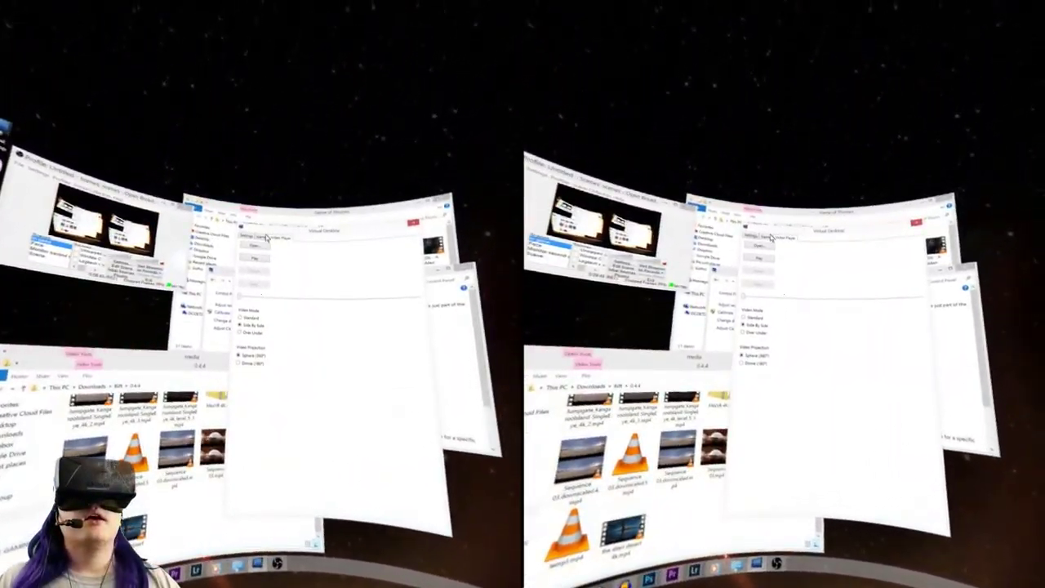
Step: Swap between the settings and file windows, then go to the Zelda - Wind Waker 2 folder
click(262, 216)
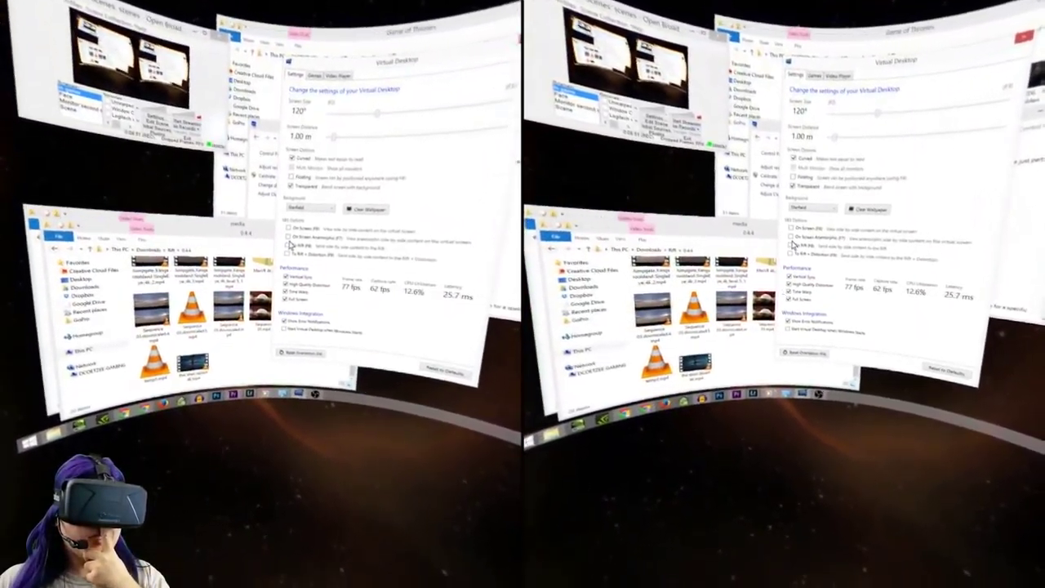
click(231, 267)
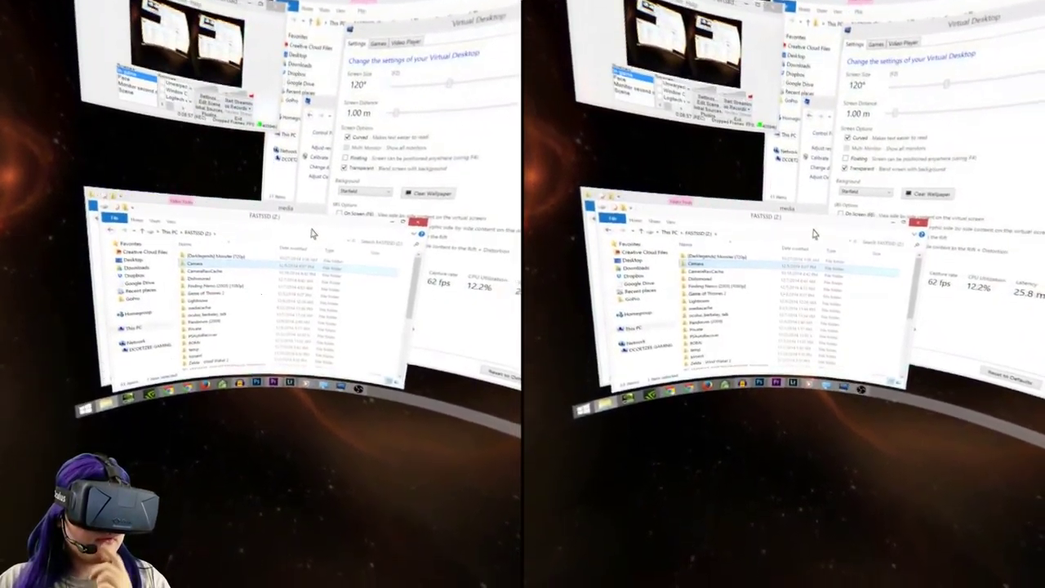
key(Return)
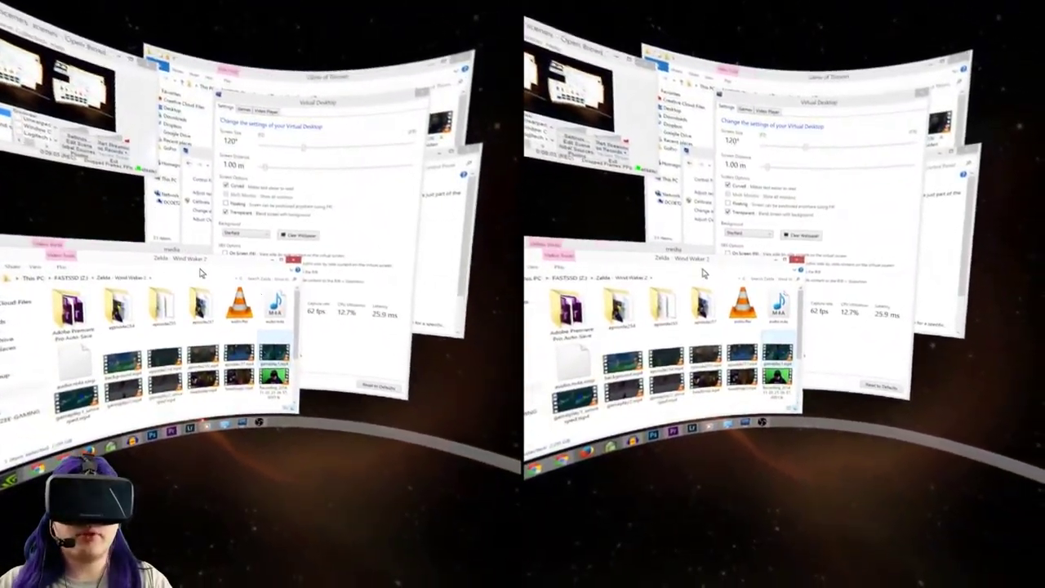
Step: Play the selected gameplay1 Wind Waker video in a media player using Open with
key(shift+F10)
key(Down)
key(Down)
key(Down)
key(Right)
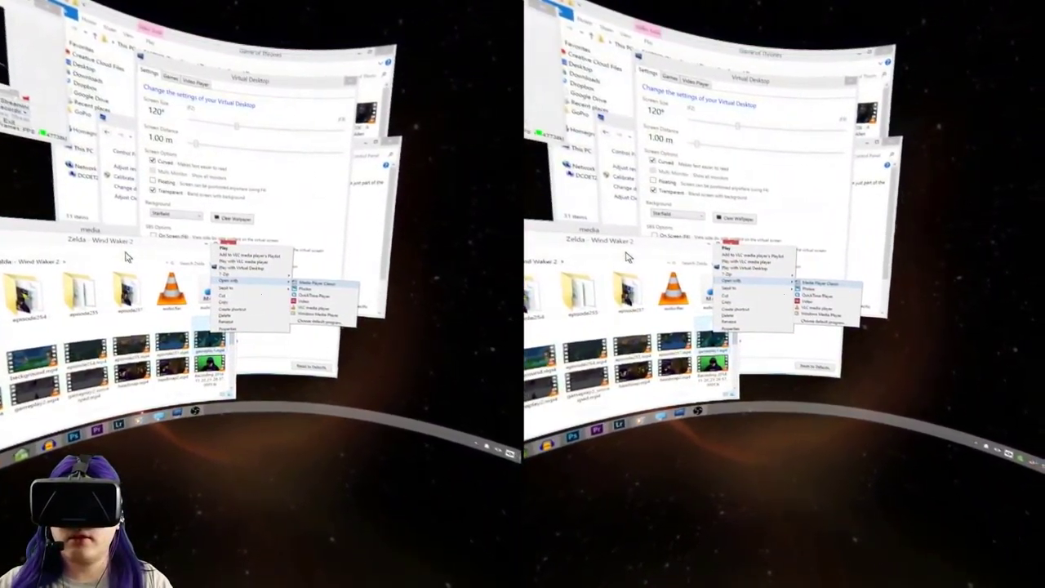
key(Return)
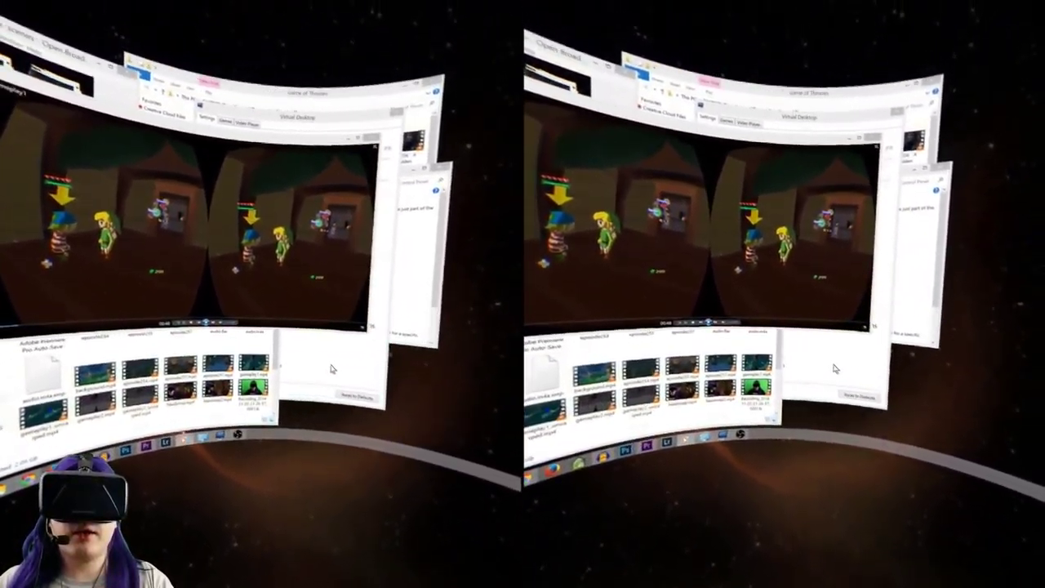
Step: Bring the gameplay1 video back in front and view it fullscreen in stereo
click(331, 369)
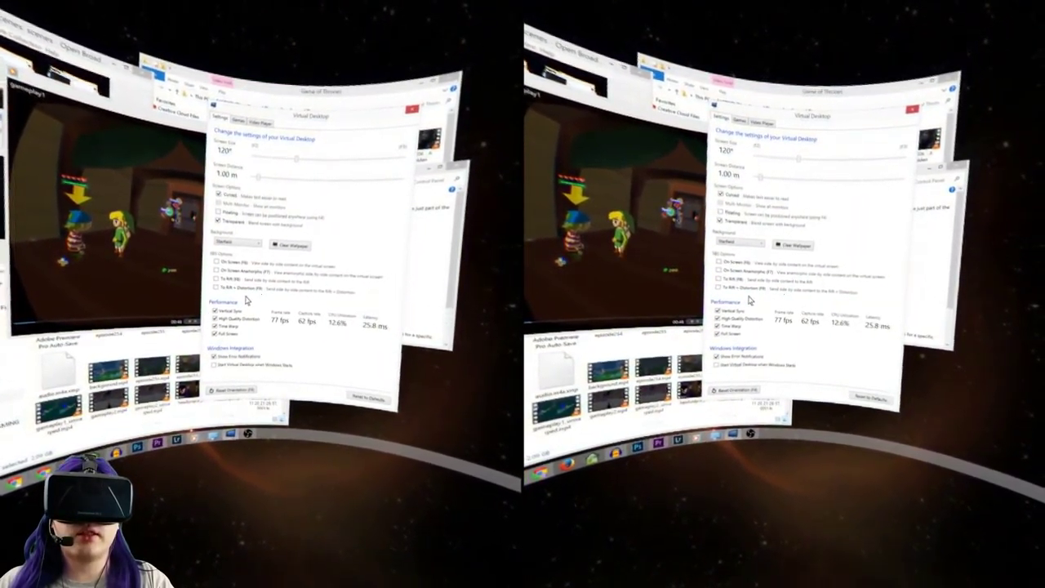
click(311, 256)
double_click(311, 256)
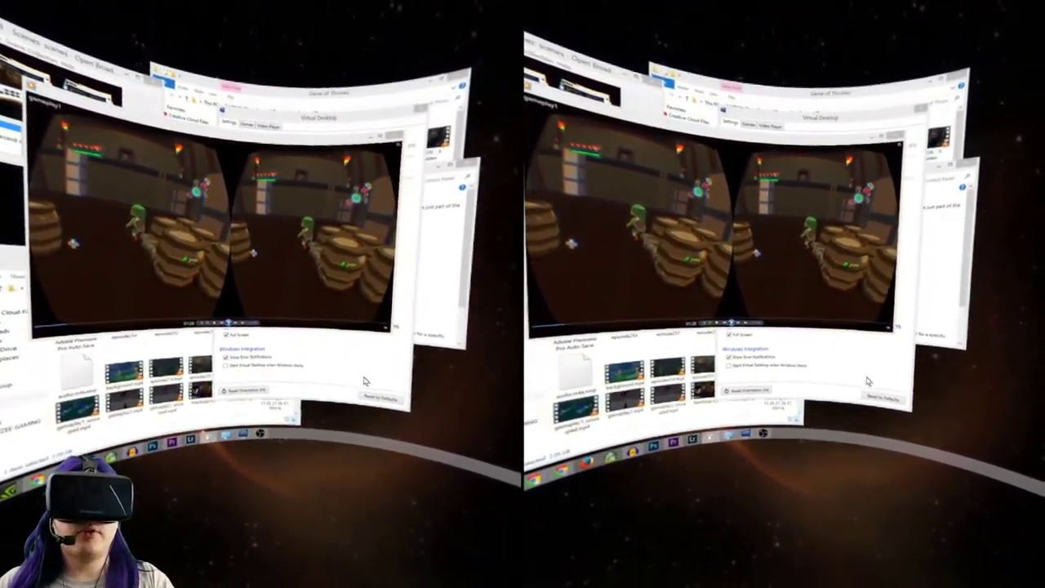
Step: Shuffle the settings and gameplay windows forward, then close the gameplay video player
click(301, 339)
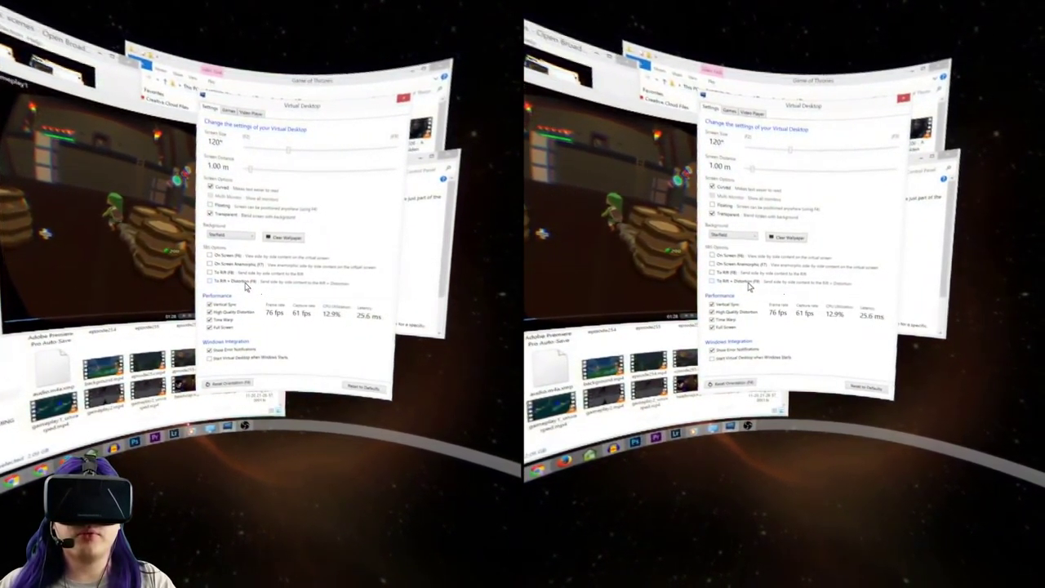
click(161, 270)
click(309, 373)
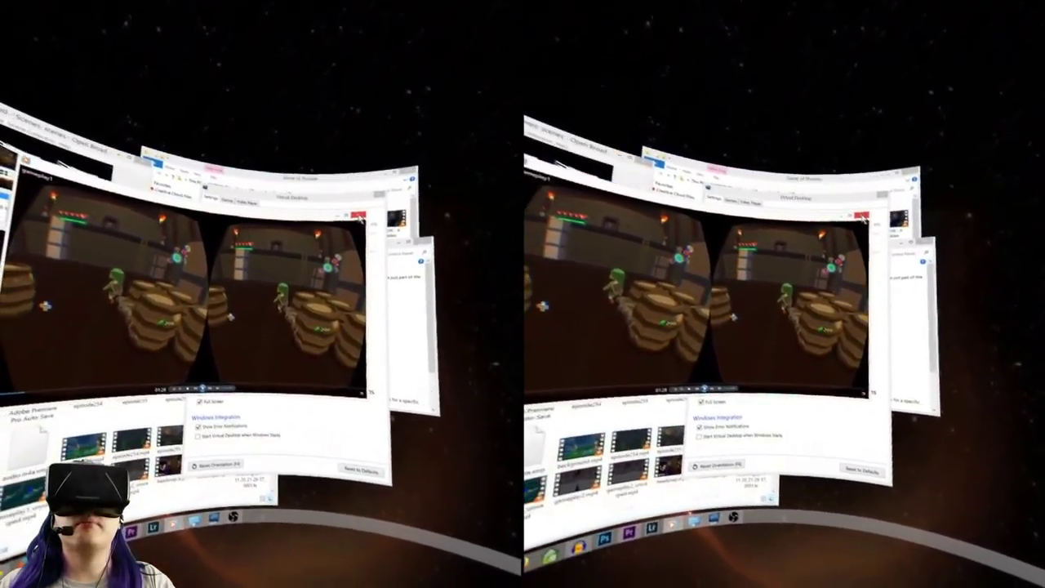
click(360, 219)
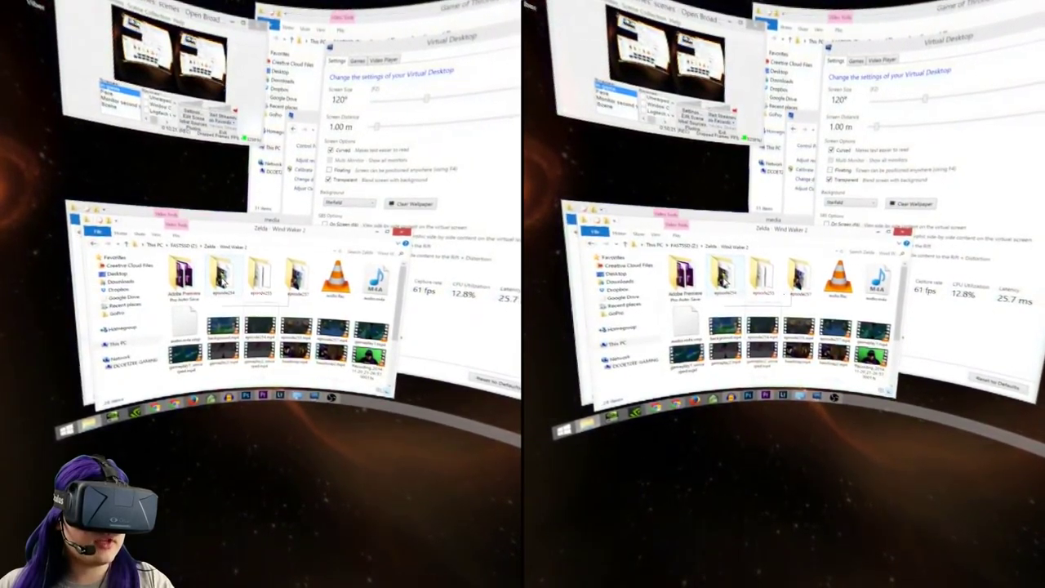
scroll(304, 284, down, 3)
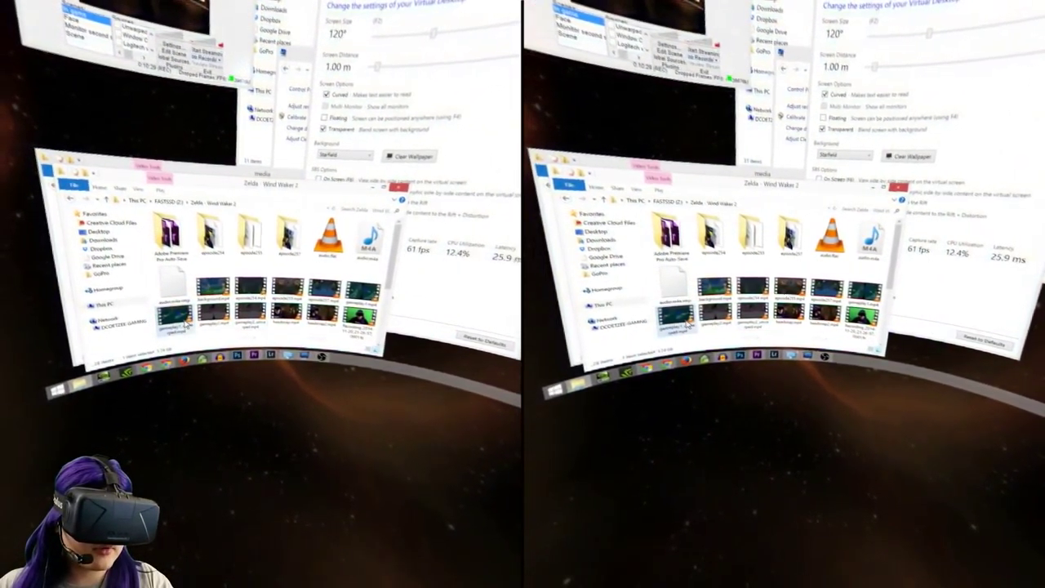
Step: Play another Wind Waker gameplay video from the Zelda folder in a media player
right_click(187, 324)
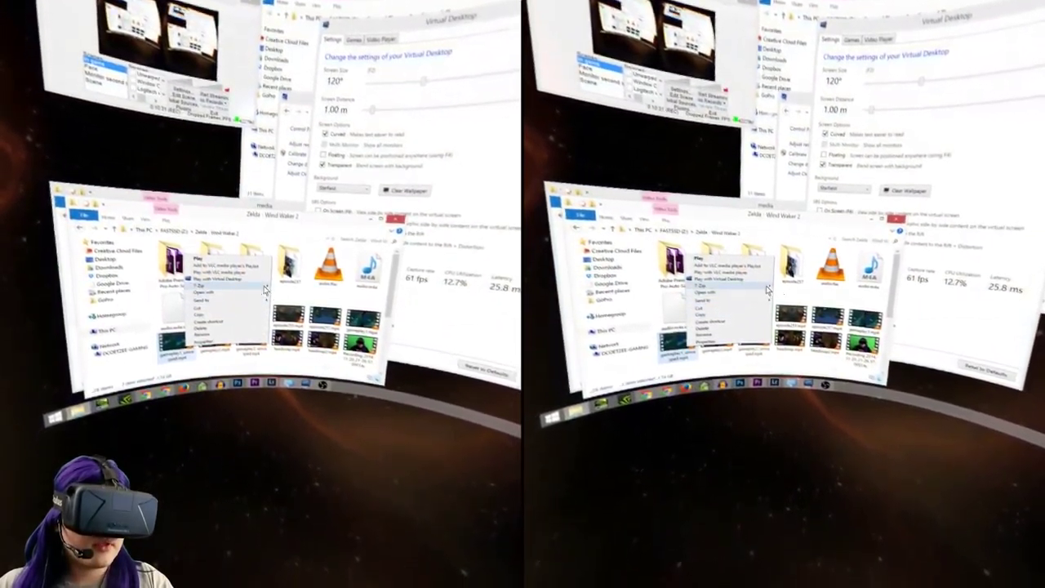
click(274, 321)
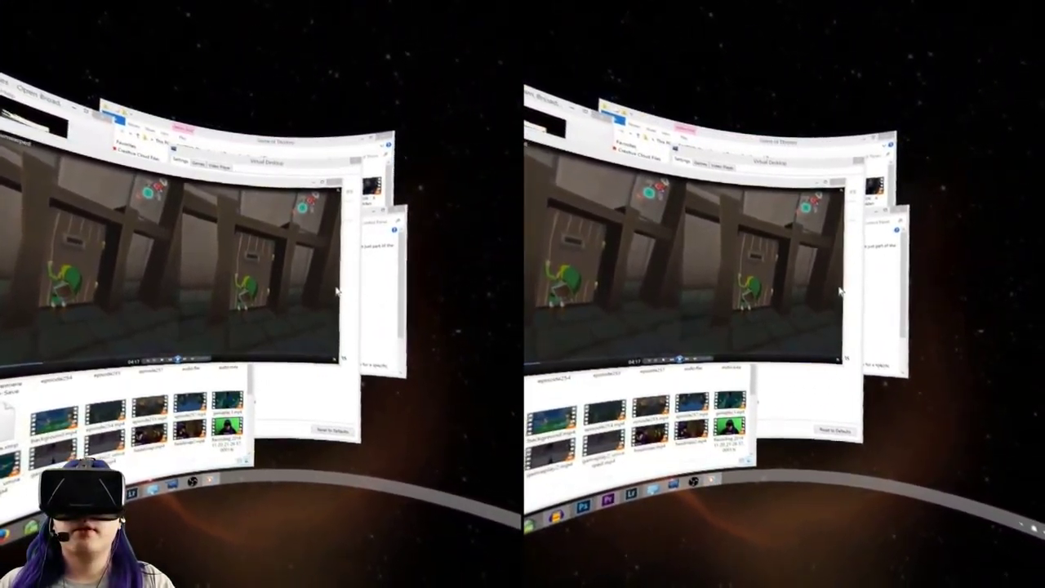
Step: Watch the Wind Waker gameplay video fullscreen in stereo
double_click(337, 291)
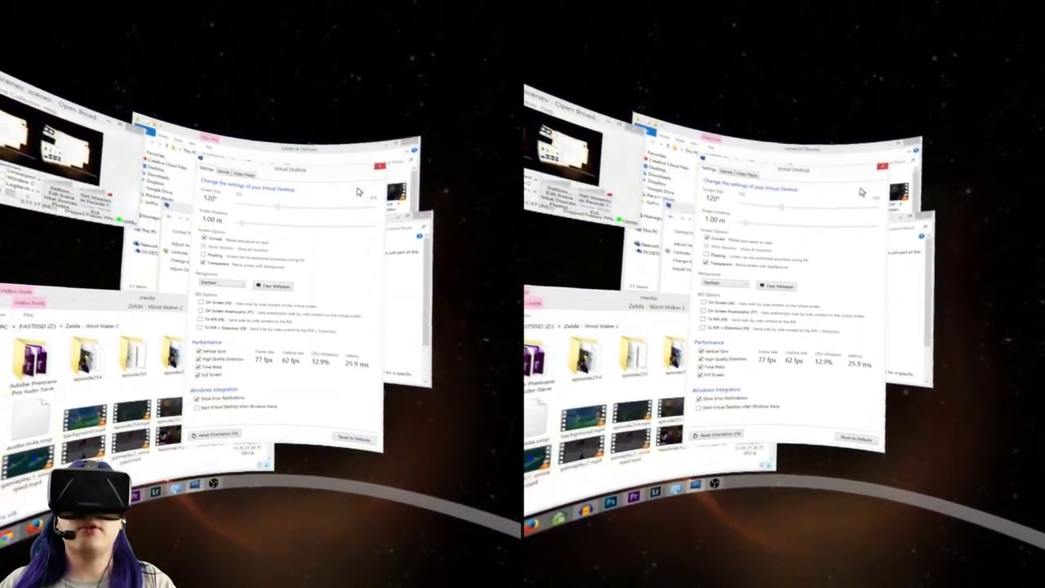
Step: Close the gameplay video, bring the Display panel forward, and right-click The Hobbit video
click(337, 223)
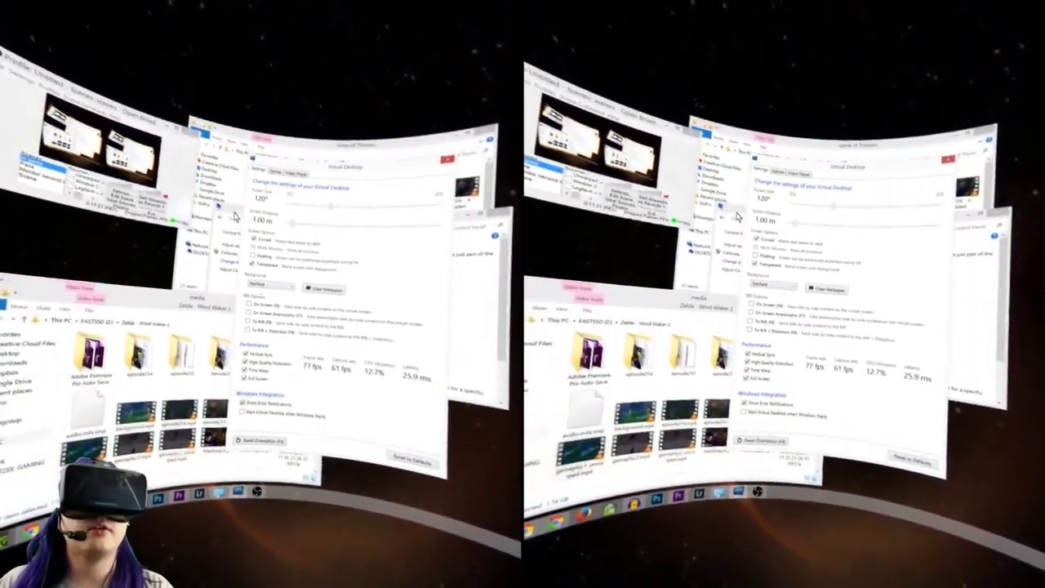
click(235, 216)
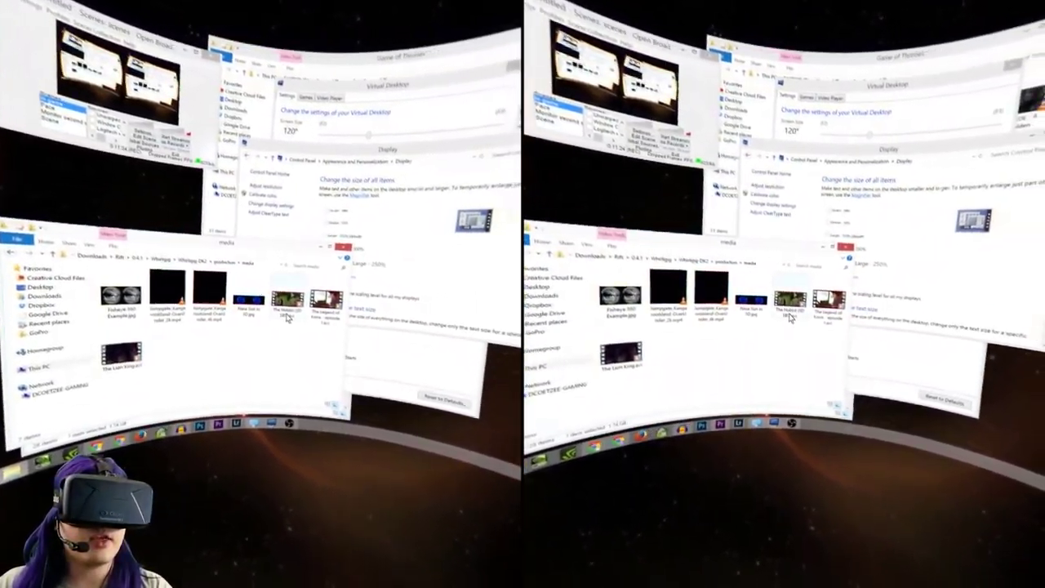
right_click(275, 318)
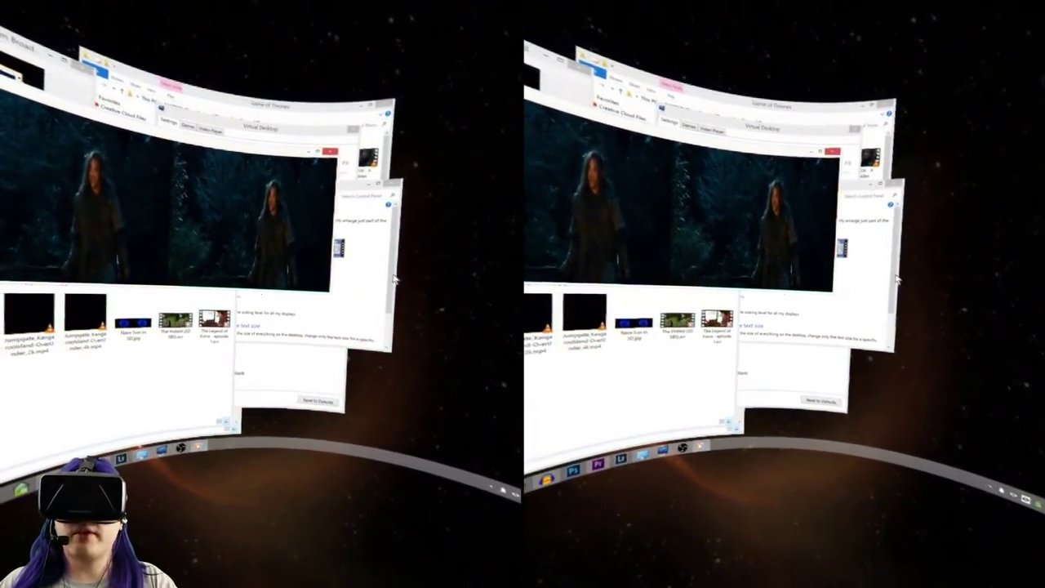
Step: Cycle the Display panel and settings forward, then bring The Hobbit player to the front
click(297, 351)
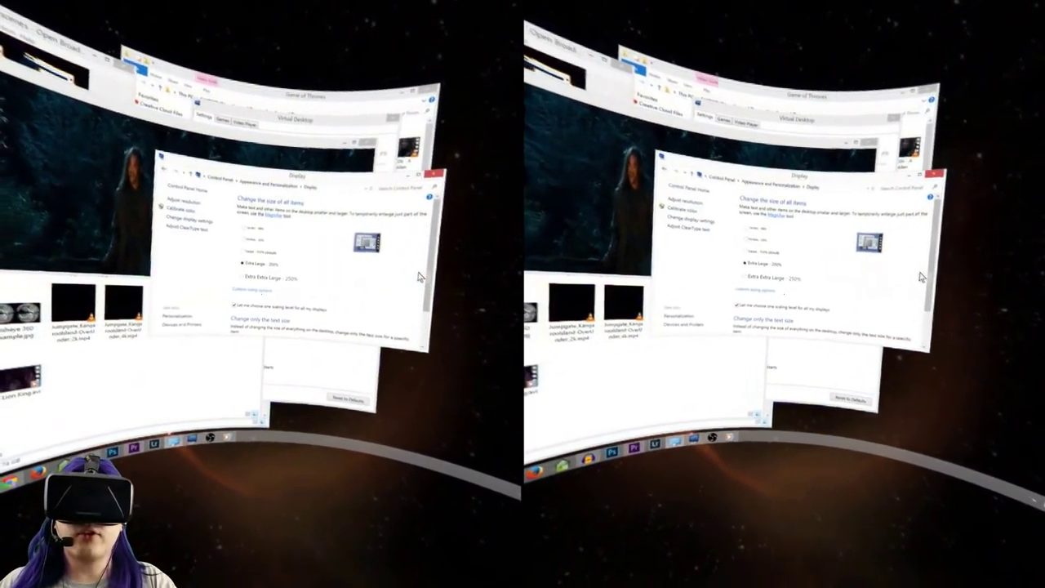
click(297, 350)
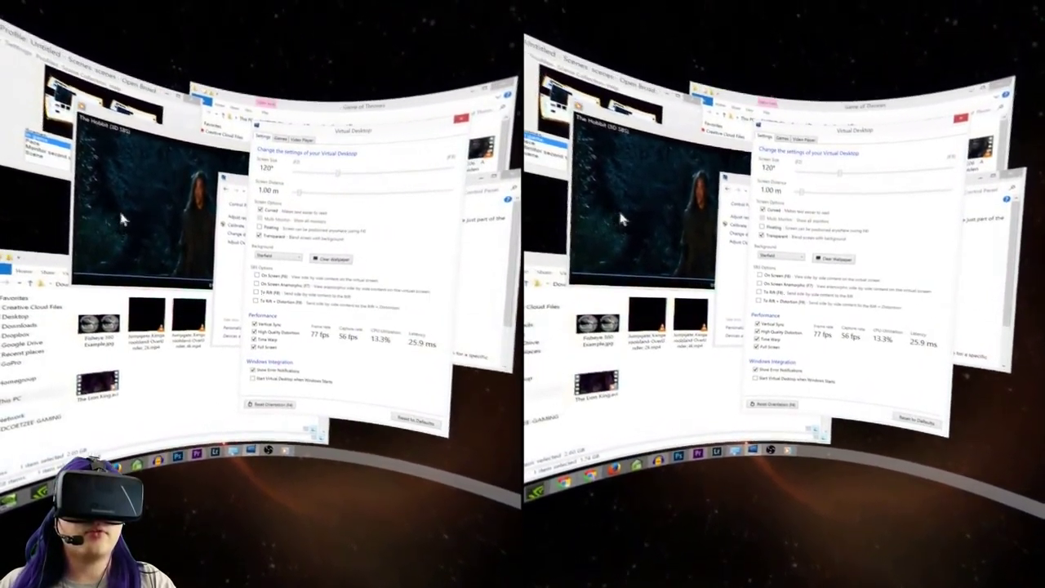
click(115, 209)
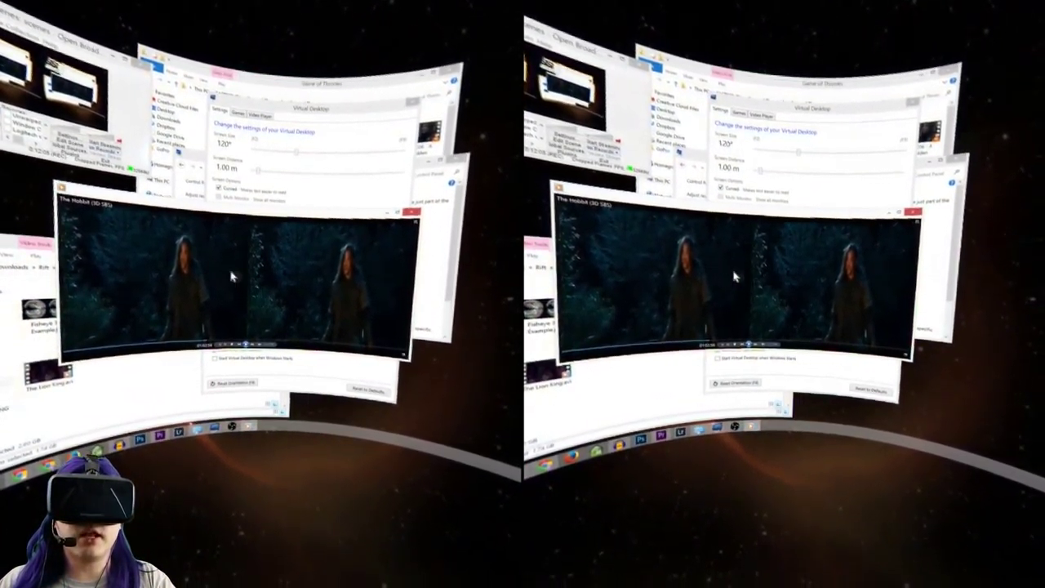
Step: Bring settings forward, then play The Hobbit 3D SBS video fullscreen on the curved screen
click(296, 378)
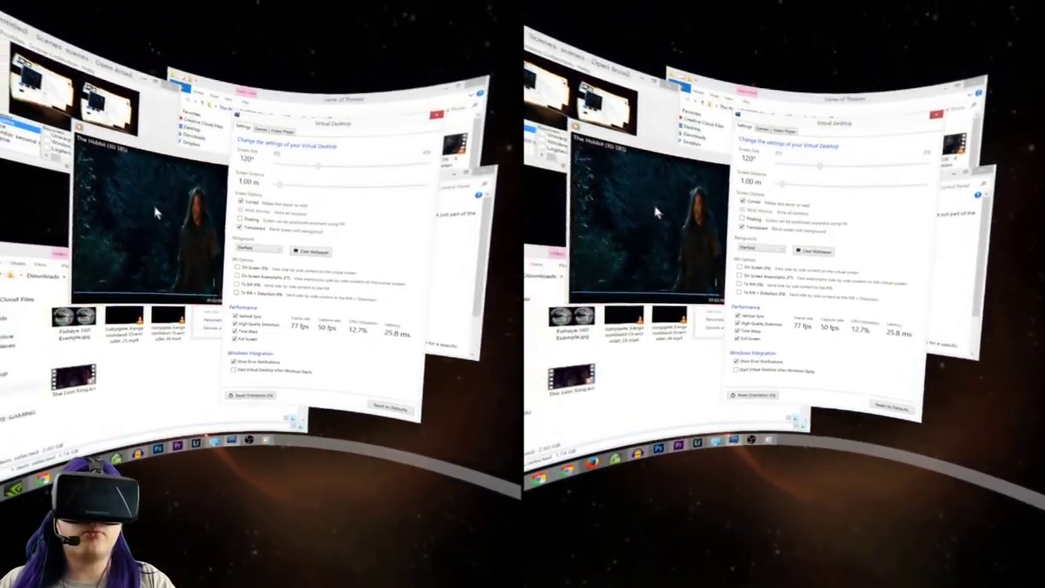
double_click(155, 208)
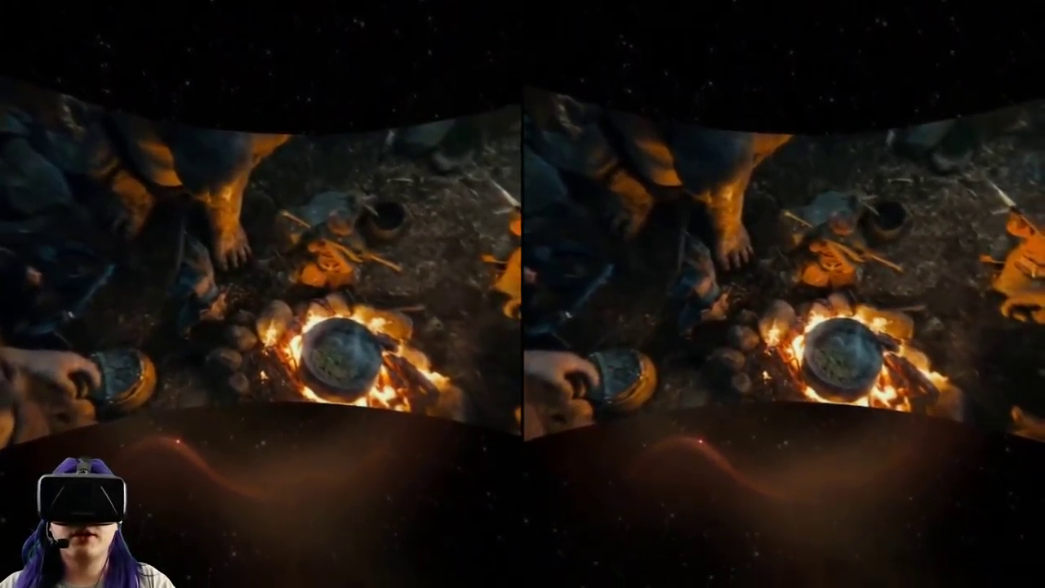
Step: Leave fullscreen, switch between the settings and Hobbit player windows, then double-click the video
key(Escape)
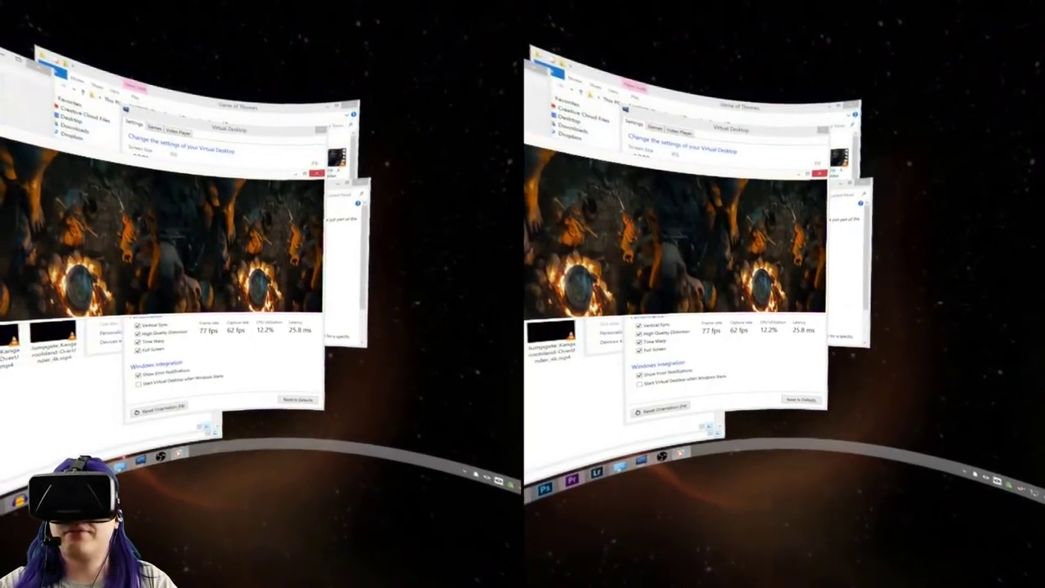
click(280, 203)
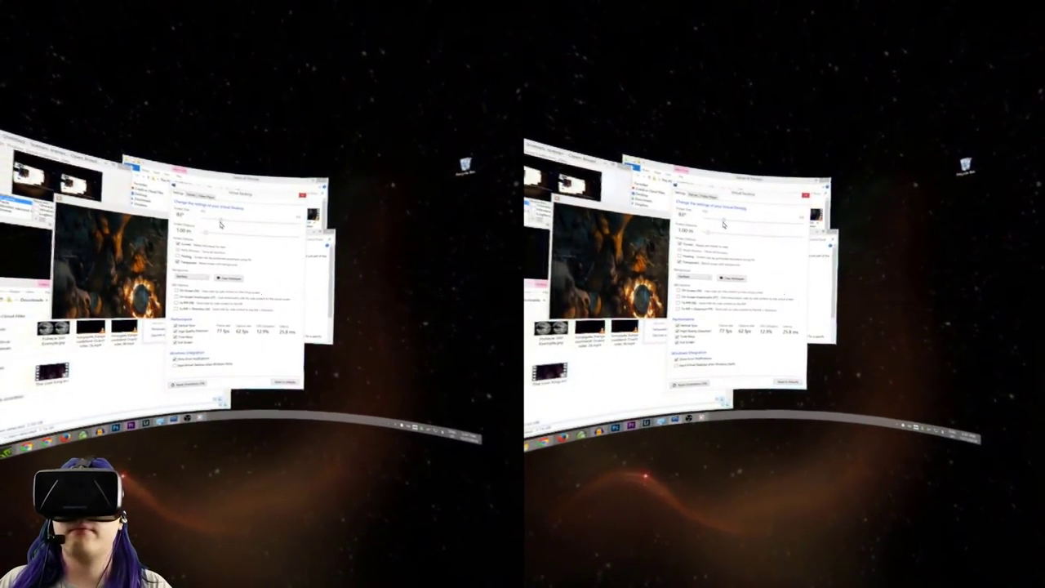
click(214, 261)
double_click(241, 259)
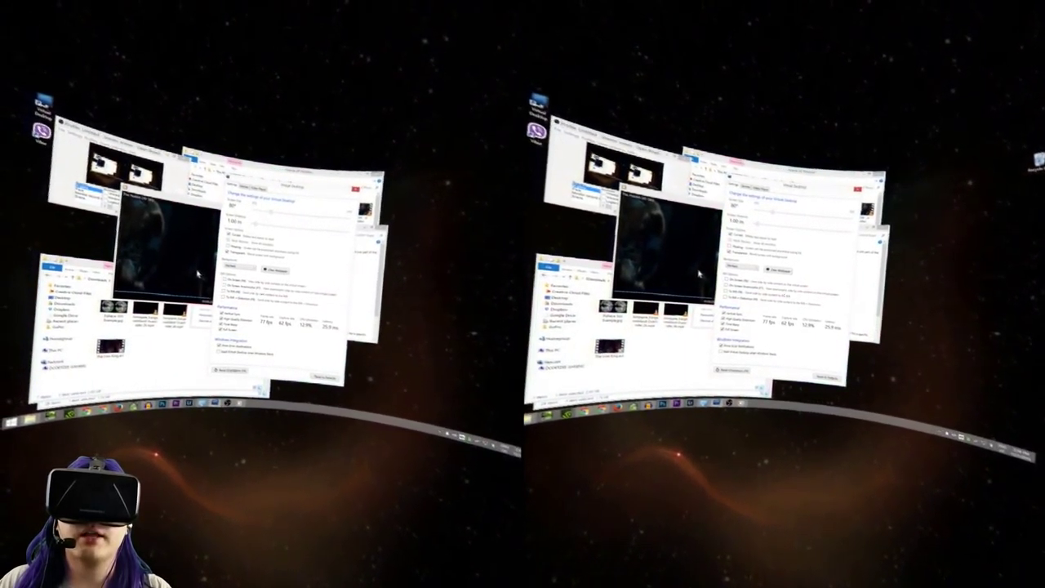
Step: Double the Hobbit window with Alt+2, close it, and open the NASA sun video
key(alt+2)
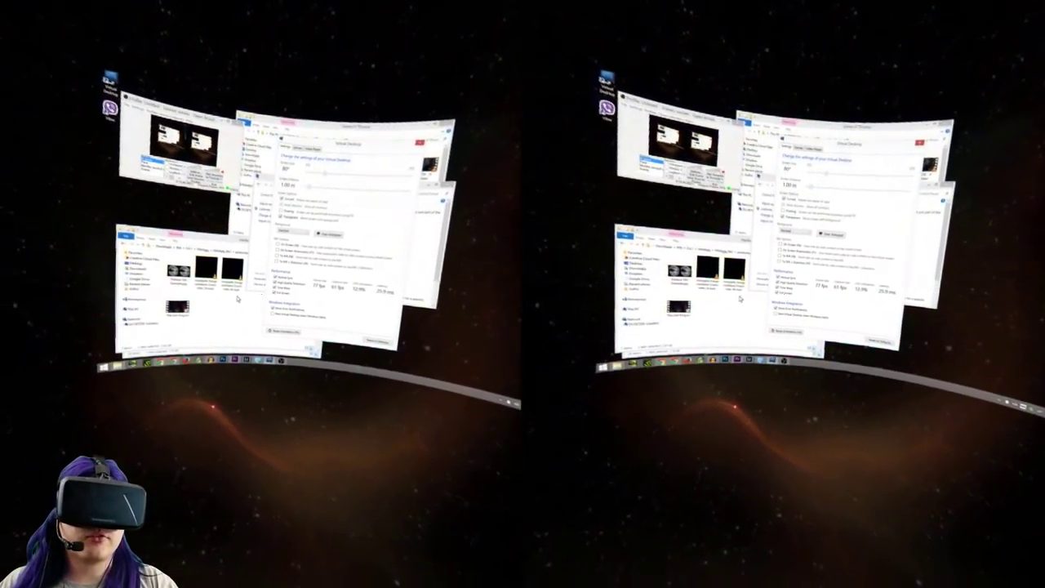
click(249, 277)
double_click(251, 276)
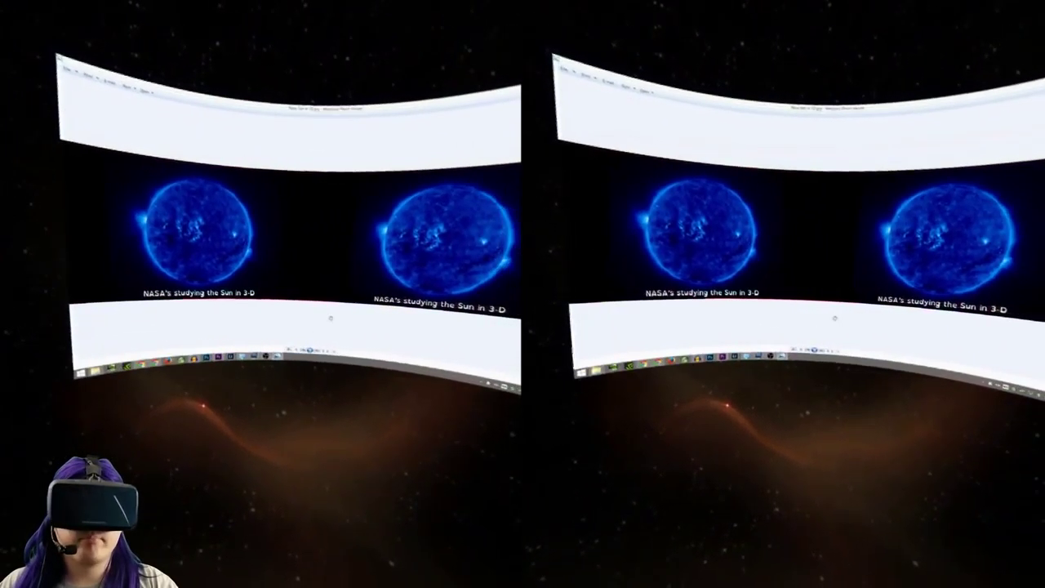
Step: Open and dismiss settings, then view the side-by-side sun video in 3-D with Ctrl+Alt+3
click(255, 335)
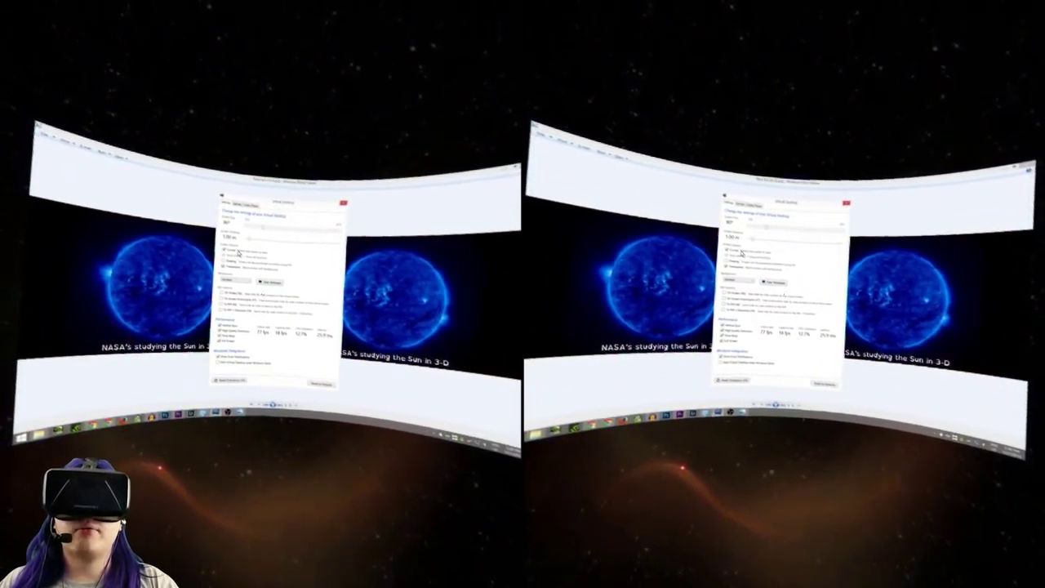
click(440, 302)
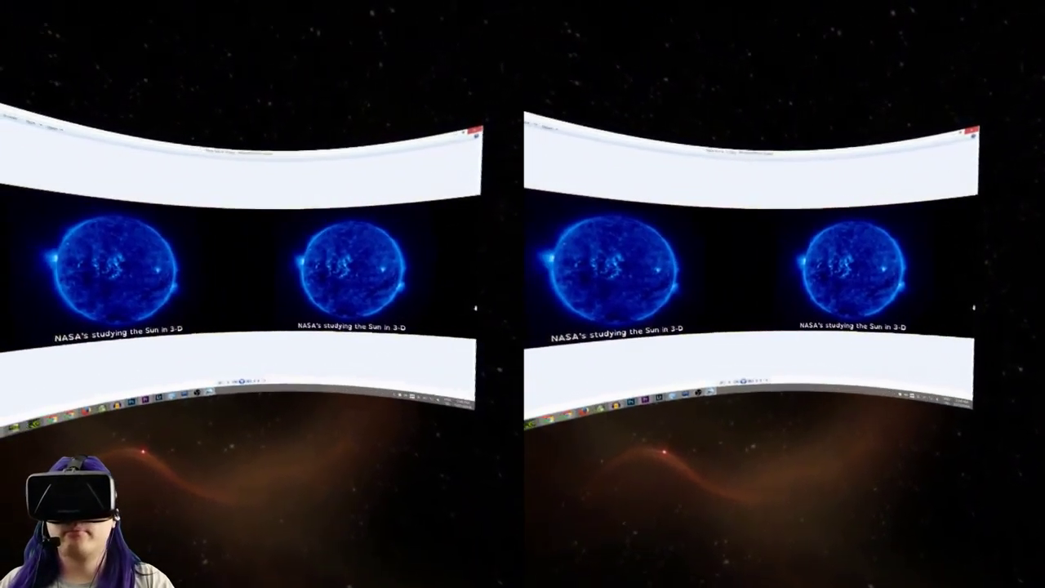
key(ctrl+alt+3)
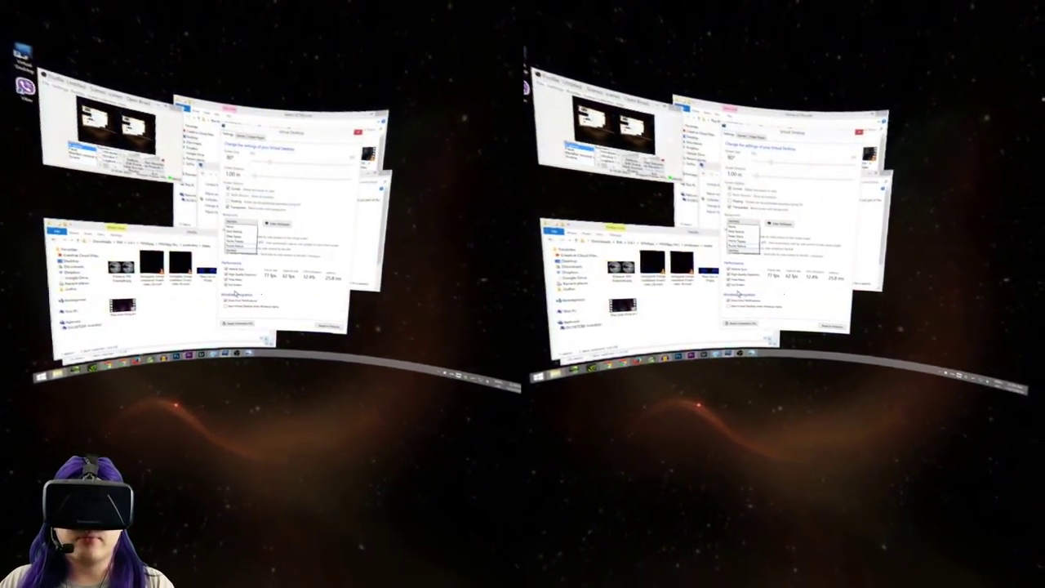
Step: Choose Home Theater from the Background environment list
click(235, 245)
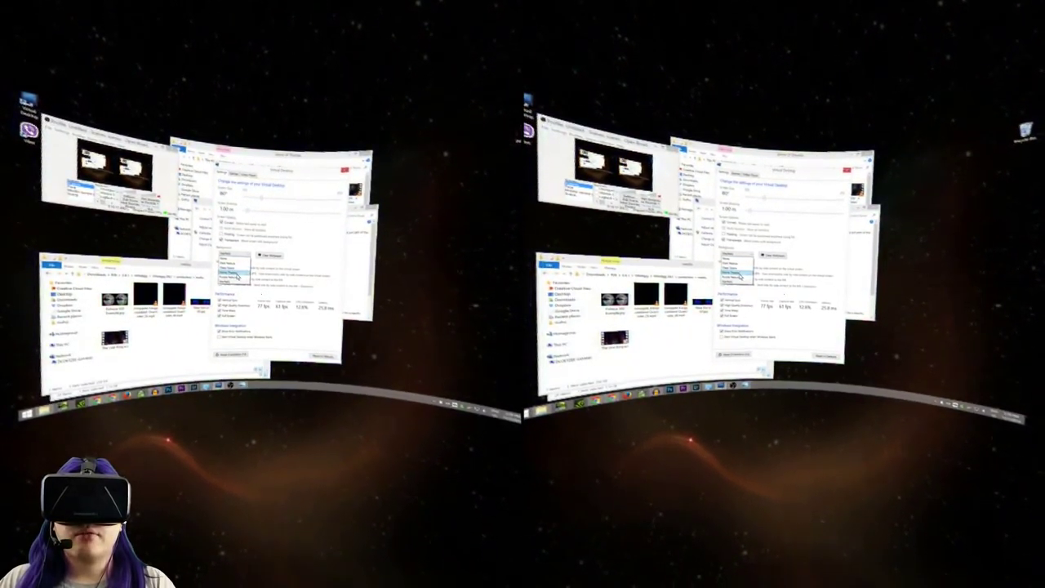
click(237, 276)
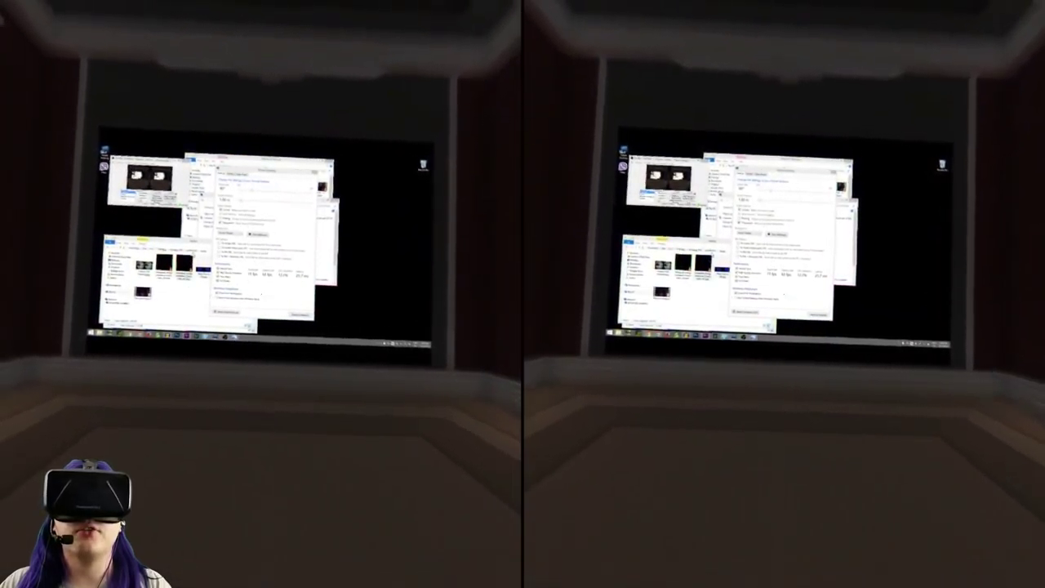
Step: Open the Background environment dropdown in Settings to pick the starfield
click(227, 245)
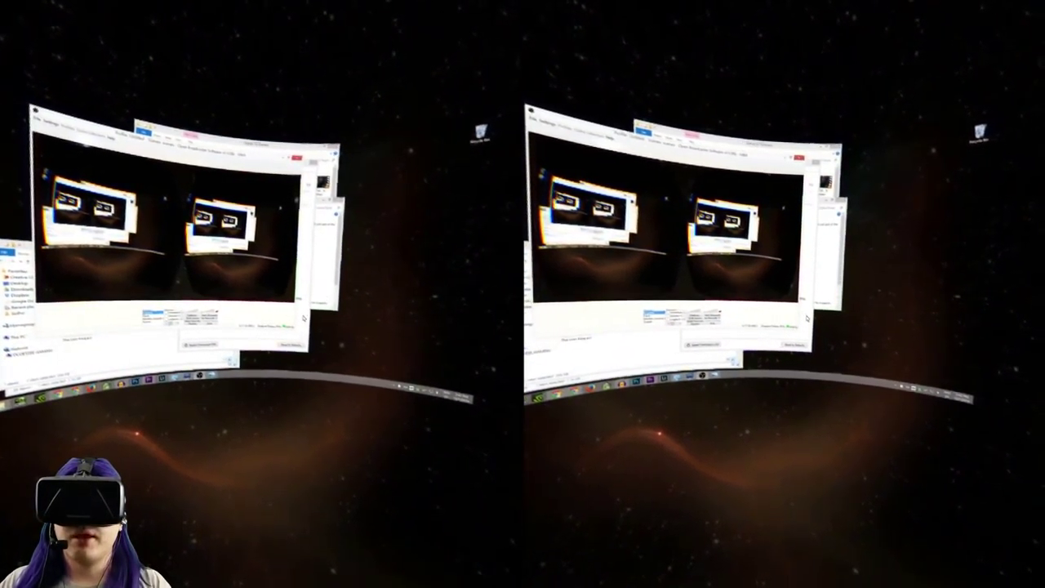
click(303, 317)
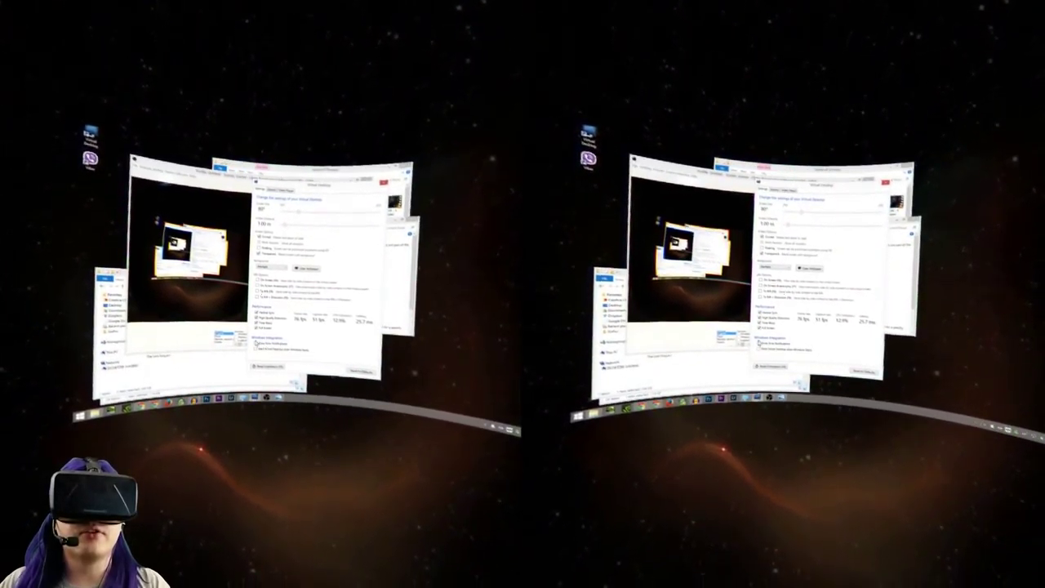
key(Escape)
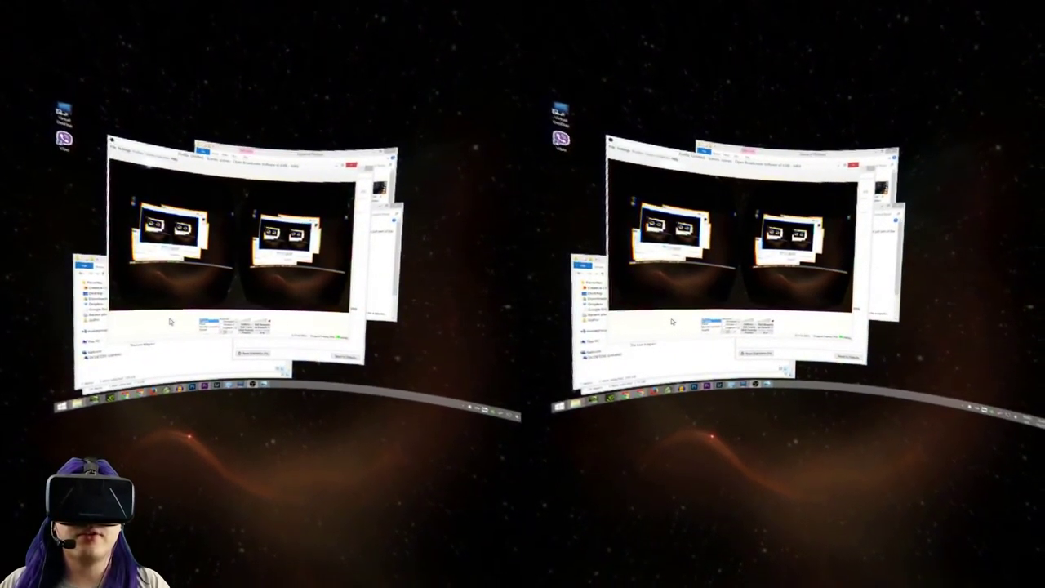